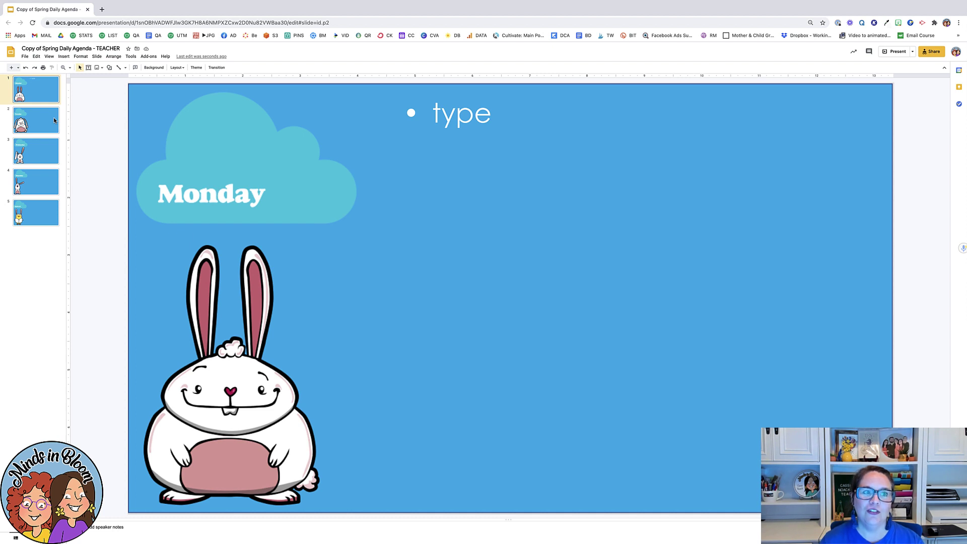
click(38, 218)
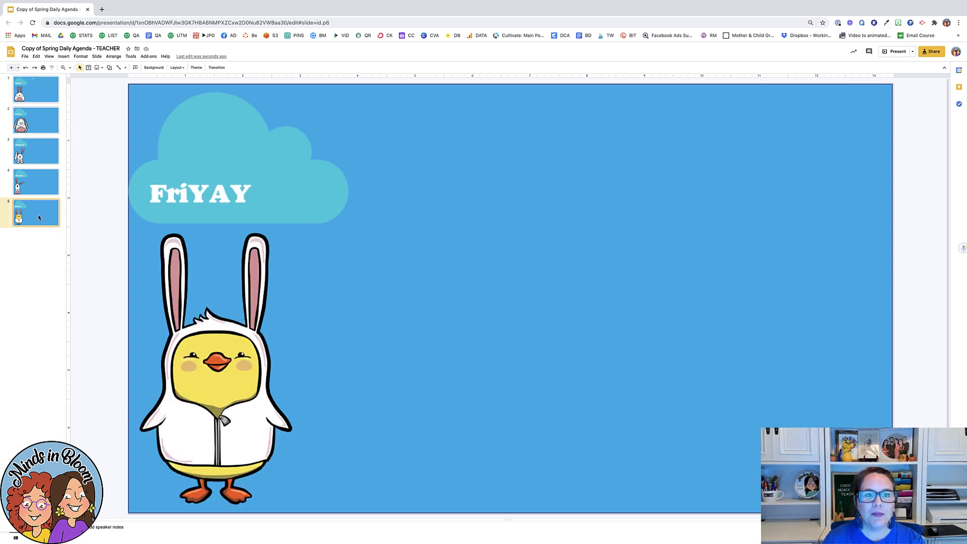
click(36, 189)
click(32, 151)
click(32, 129)
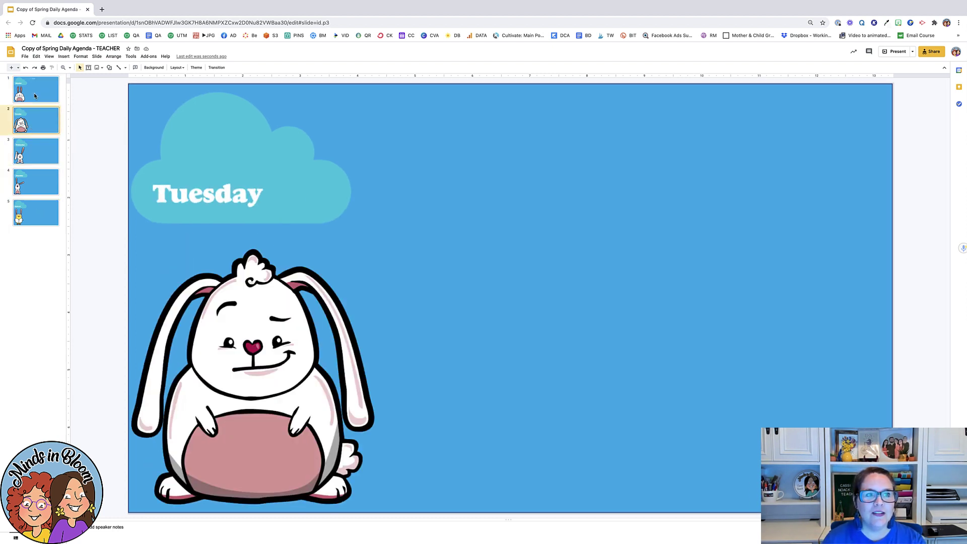
click(39, 87)
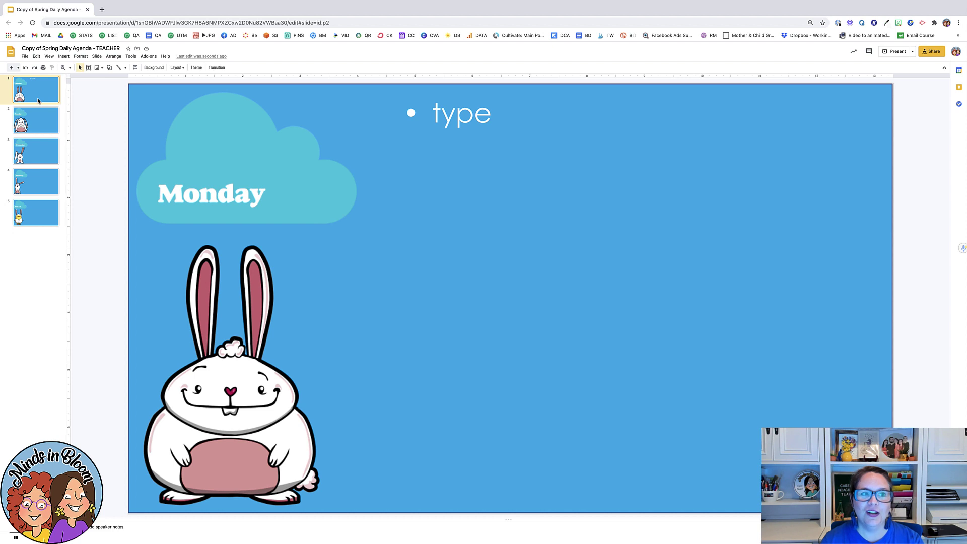
click(33, 116)
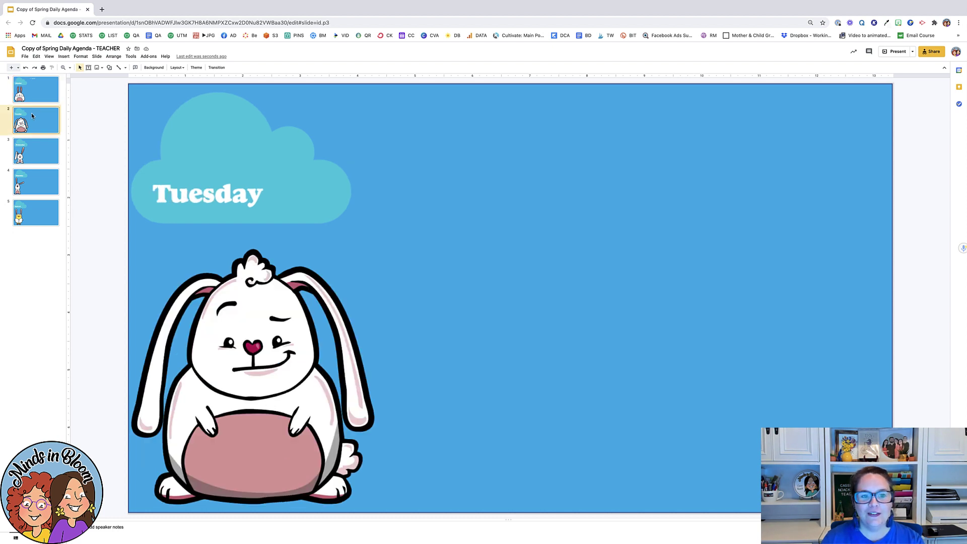
click(30, 159)
click(40, 190)
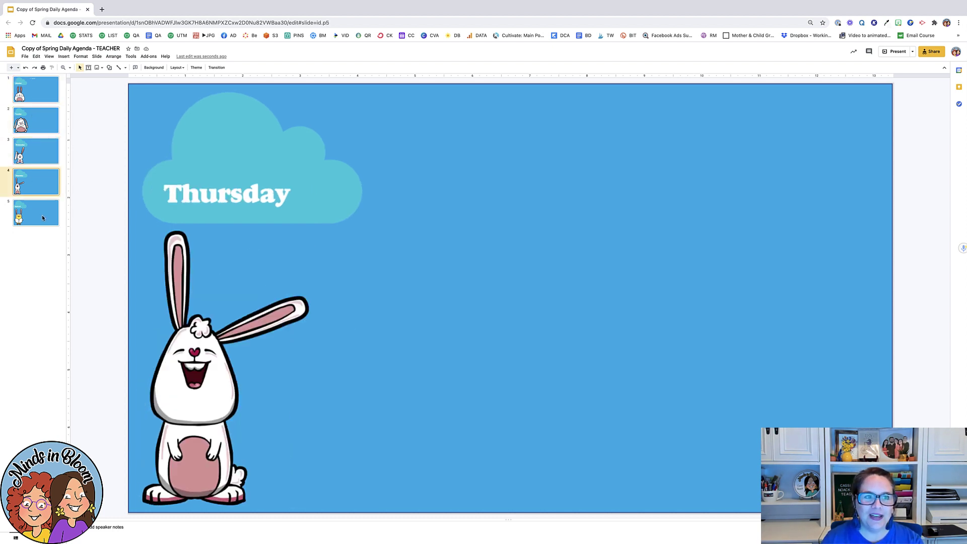
click(42, 217)
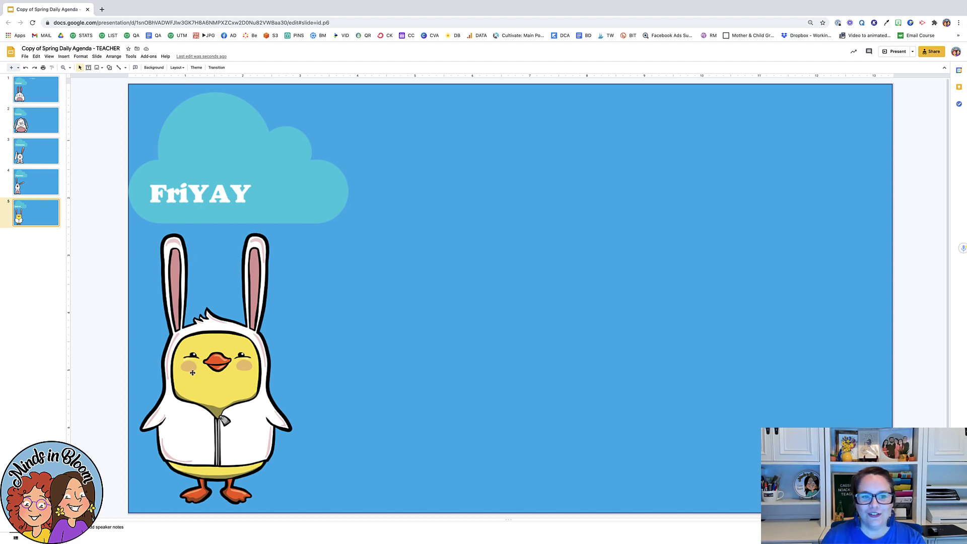
click(40, 92)
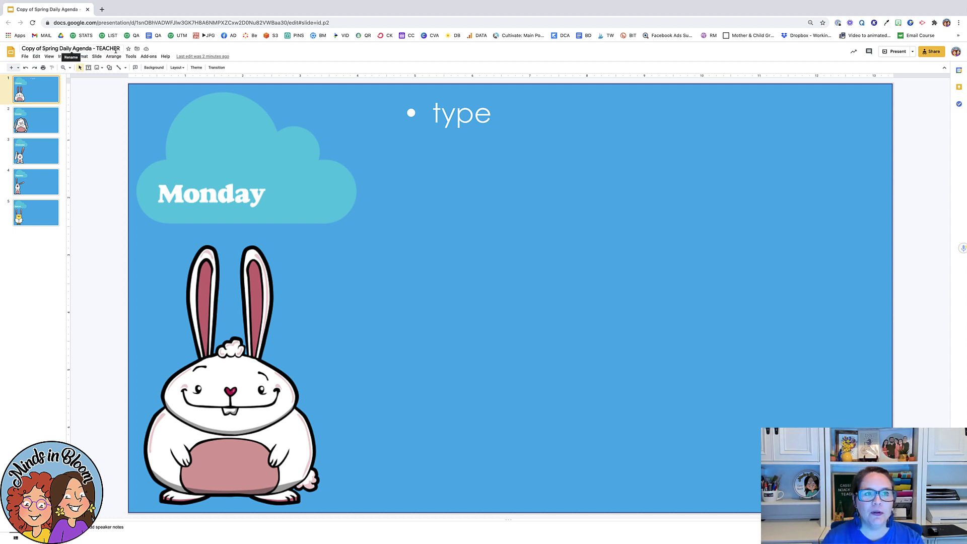
Create a blank presentation via slides.new titled 'Student', with its default slide deleted and Themes closed.
click(102, 9)
text(slides)
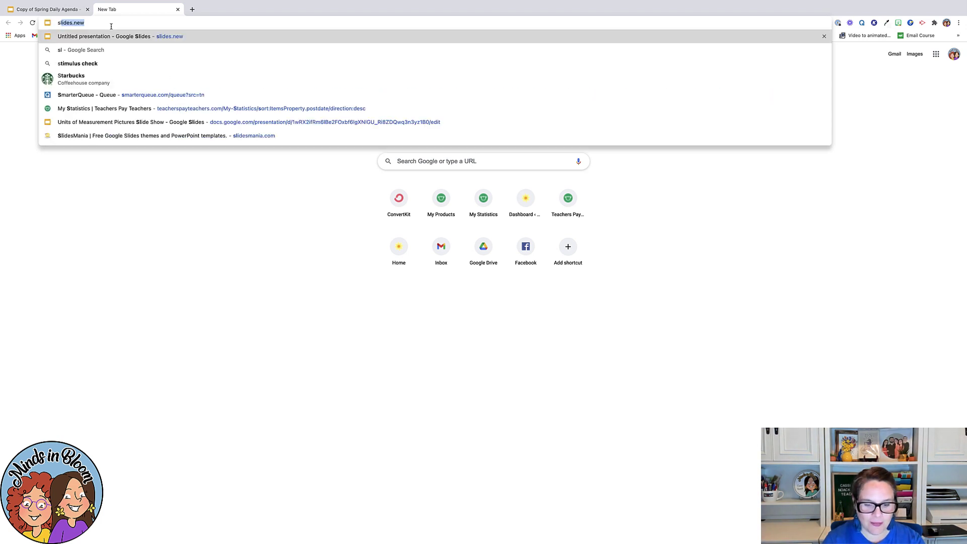
text(.new)
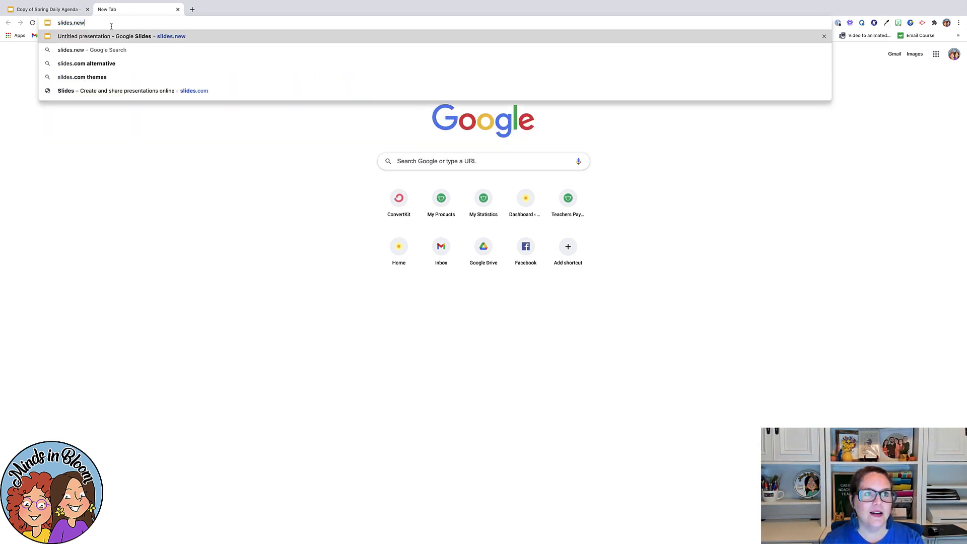
key(Return)
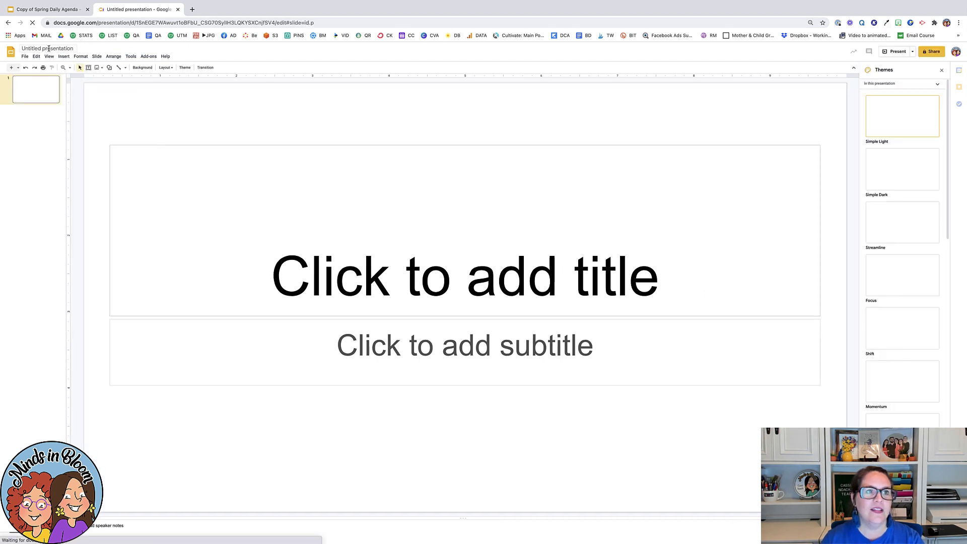
click(48, 49)
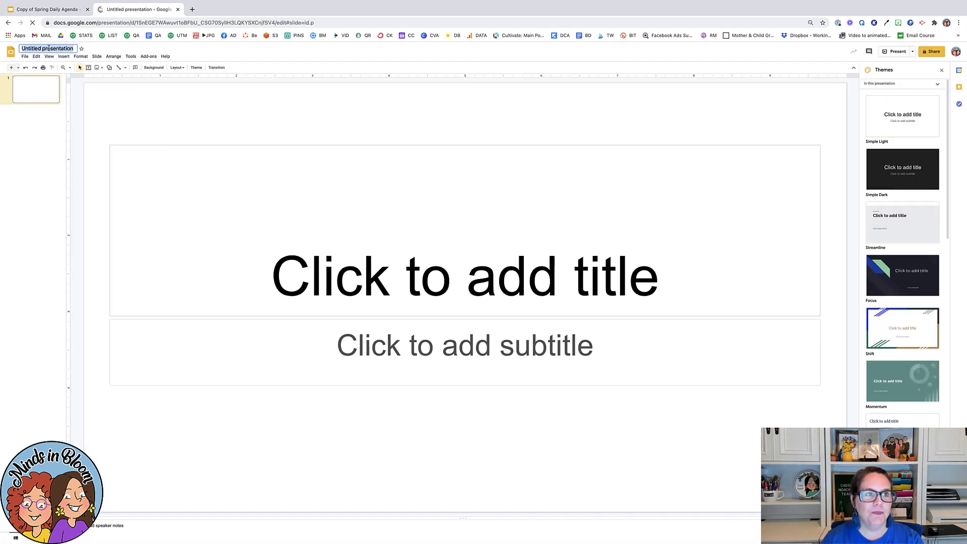
text(Student)
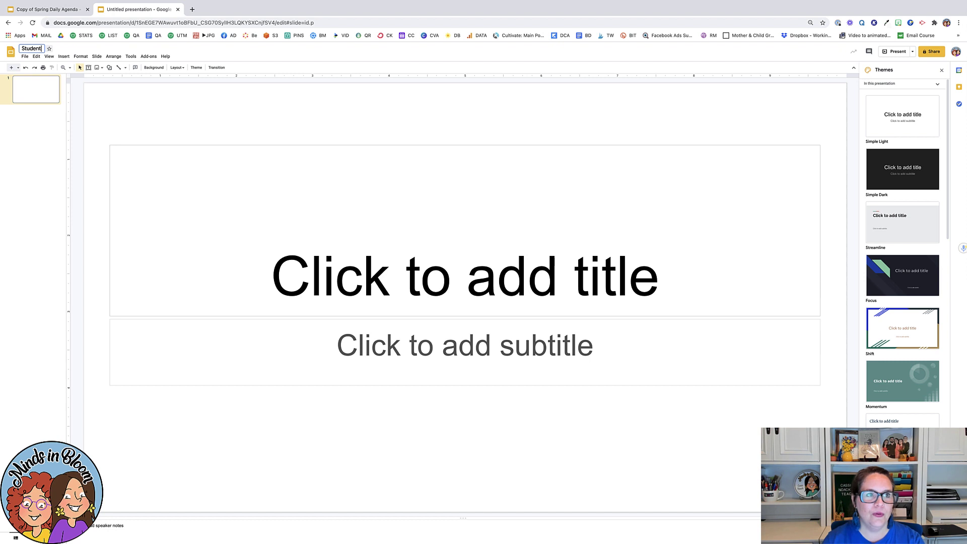
click(36, 101)
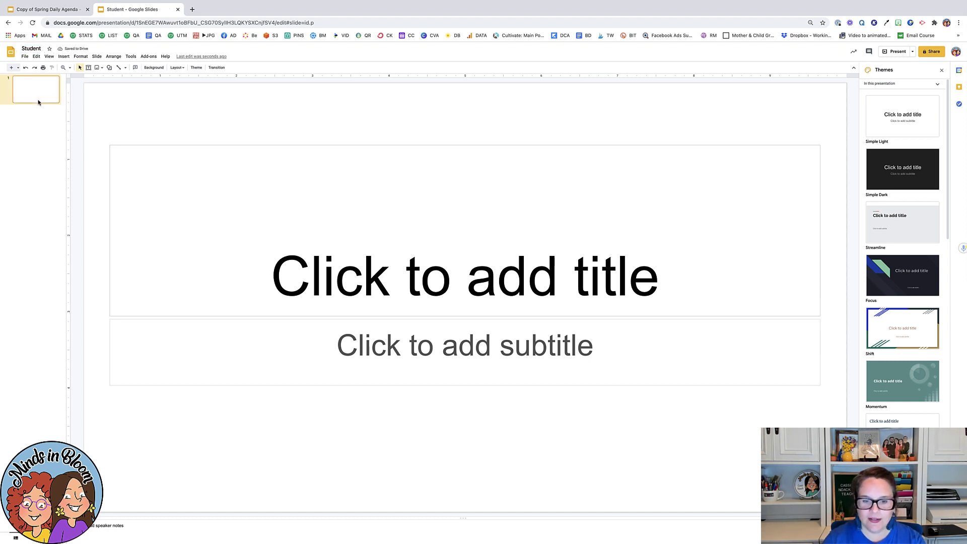
key(Delete)
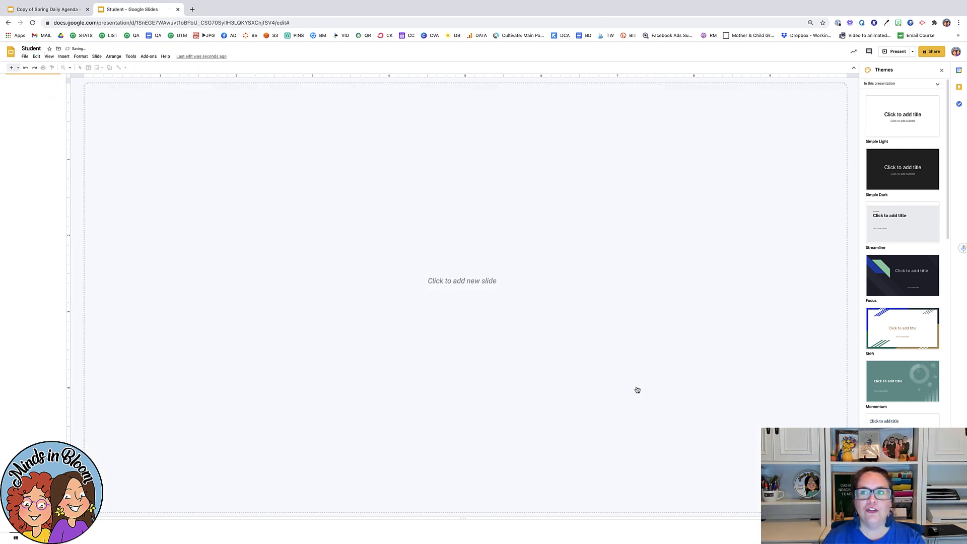
click(941, 70)
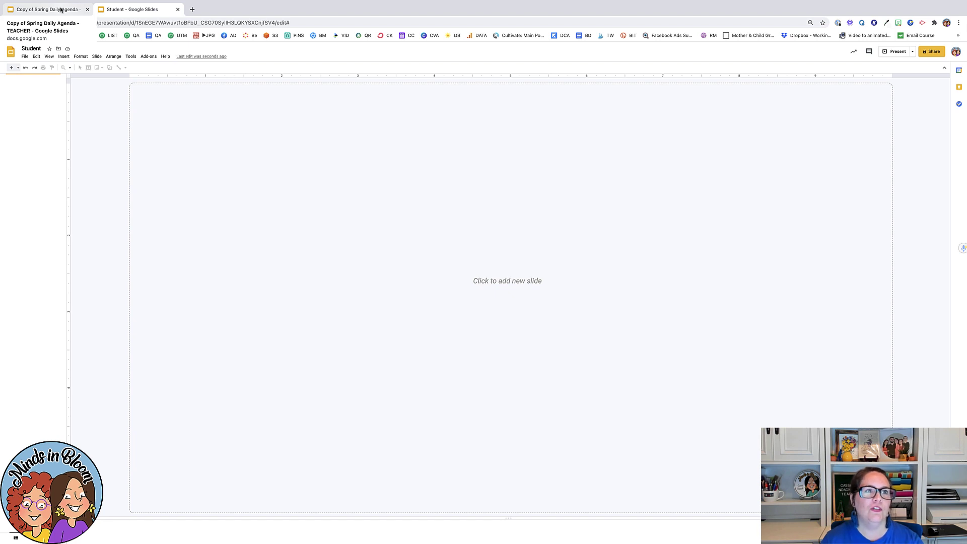
Add three blank slides after the FriYAY slide in the teacher agenda deck.
click(61, 9)
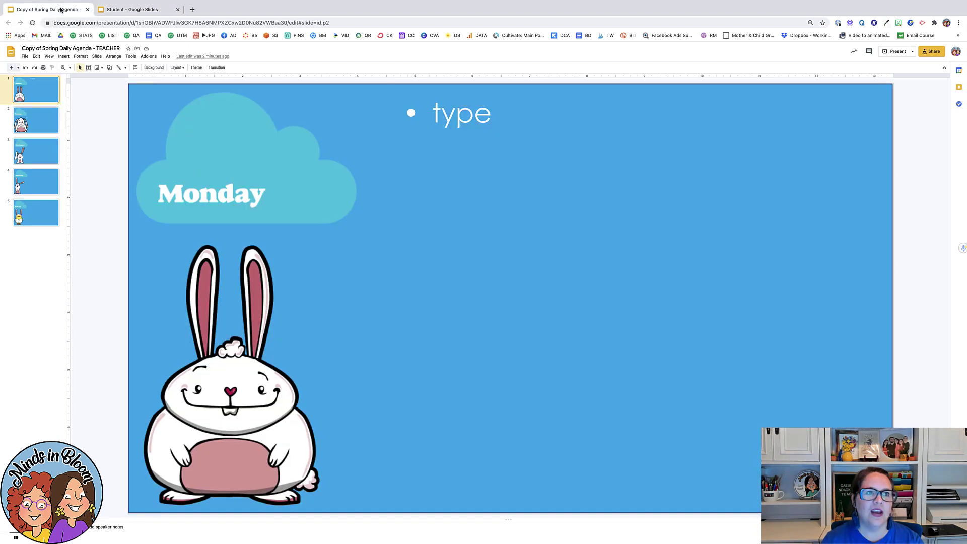
click(30, 222)
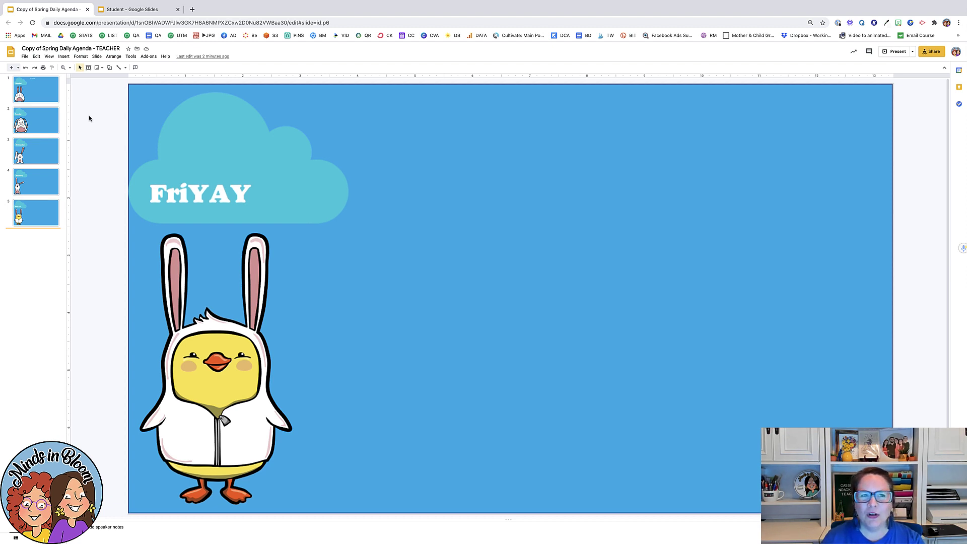
click(96, 56)
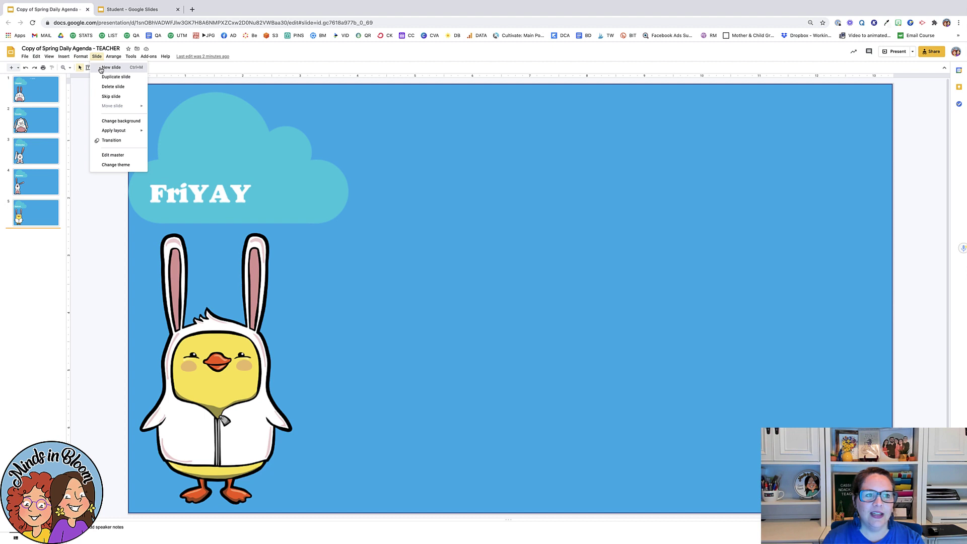
click(101, 68)
key(ctrl+m)
key(ctrl+m)
Select all teacher slides from Monday through slide 8.
click(22, 324)
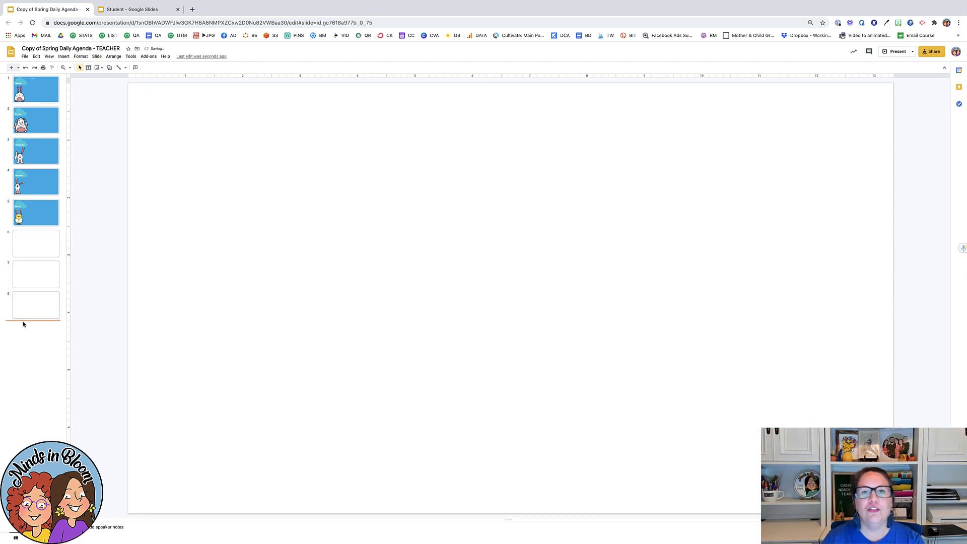
click(30, 102)
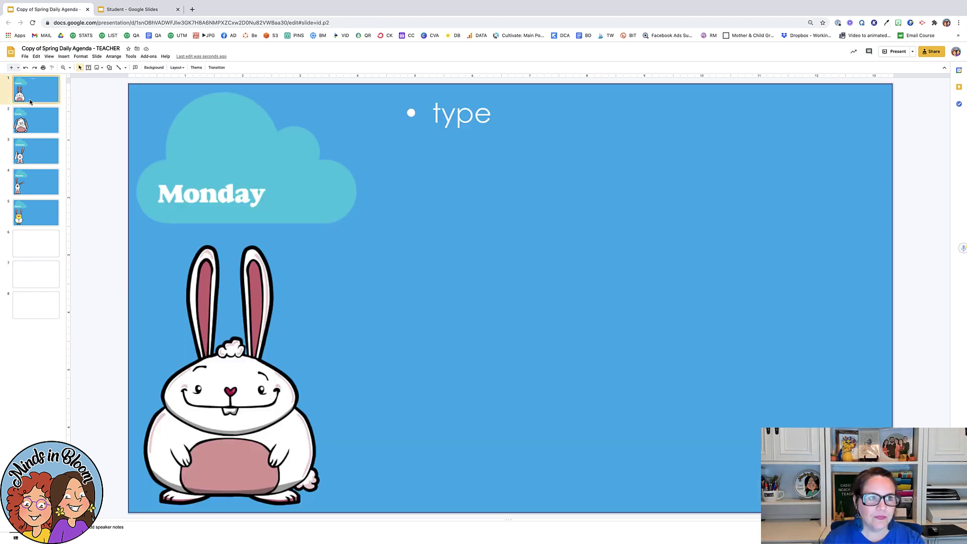
click(112, 11)
click(48, 9)
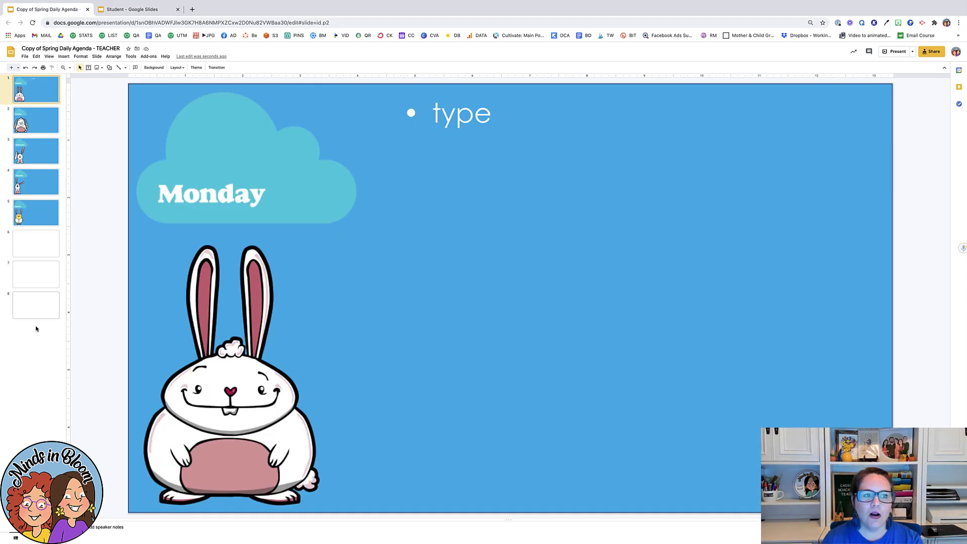
shift+click(29, 307)
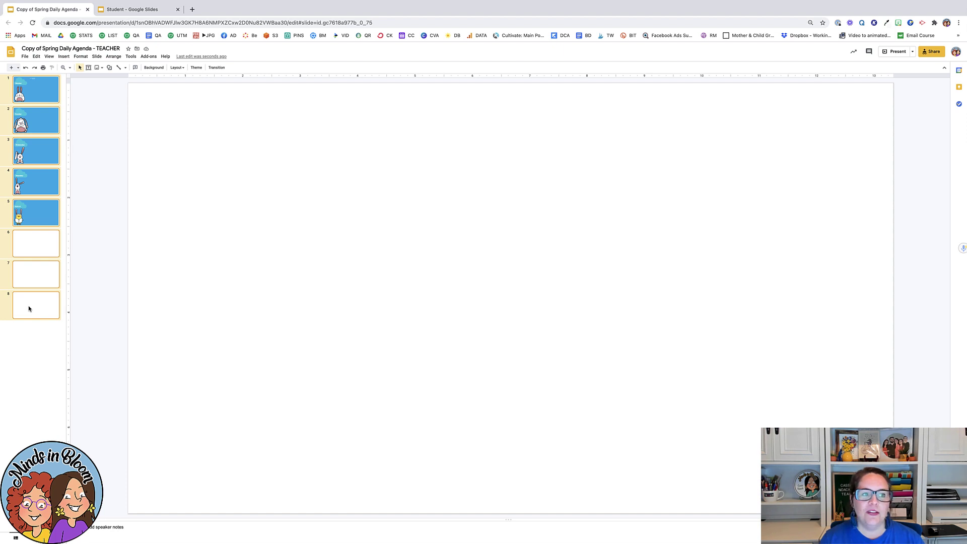
Browse the File menu, then dismiss it without making a copy.
click(25, 57)
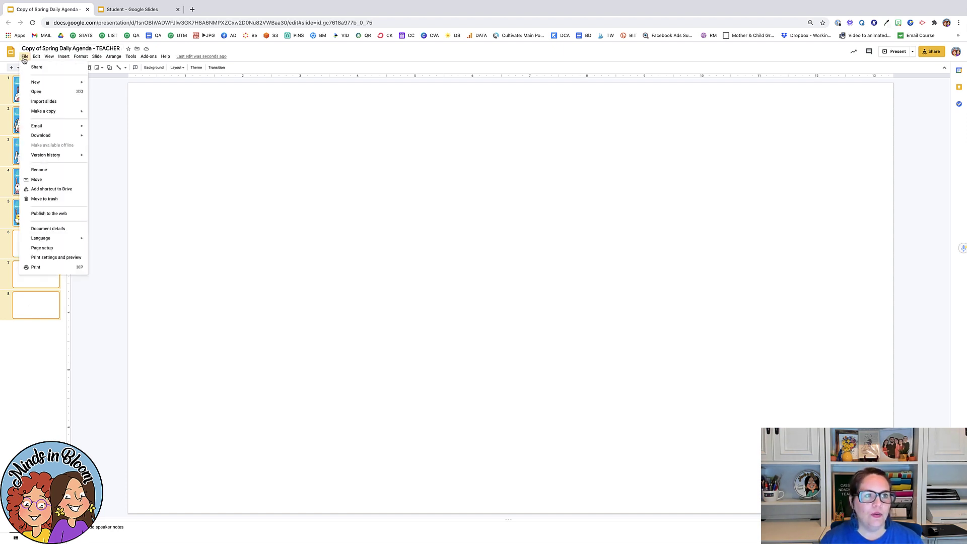
mouse_move(86, 112)
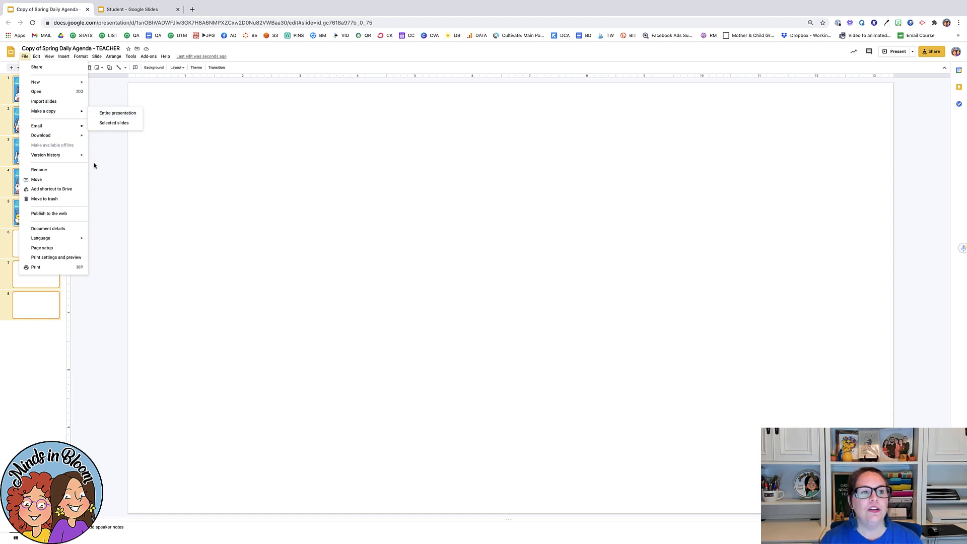
click(98, 272)
Copy all eight teacher slides and bring up the empty Student deck.
click(29, 93)
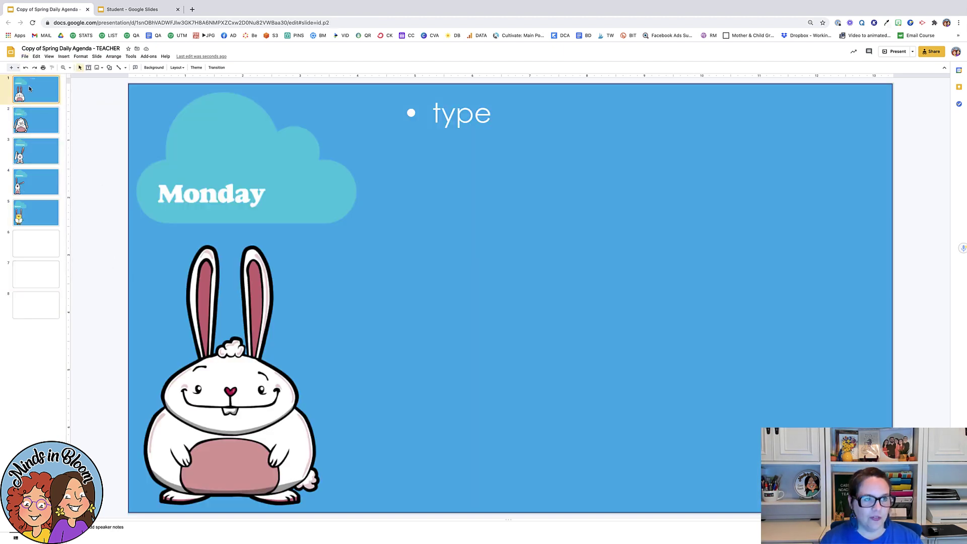
shift+click(49, 306)
right_click(49, 305)
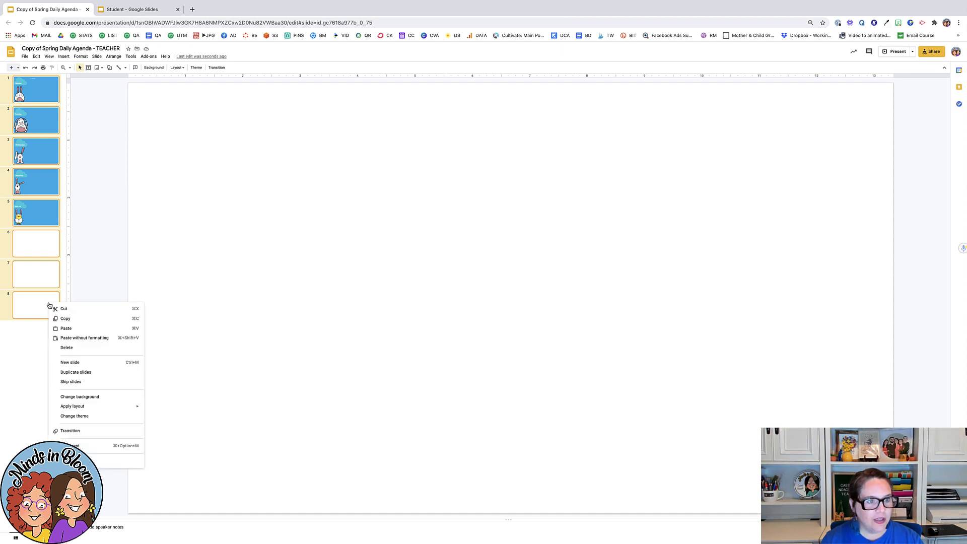
click(64, 319)
click(137, 5)
click(101, 35)
click(107, 10)
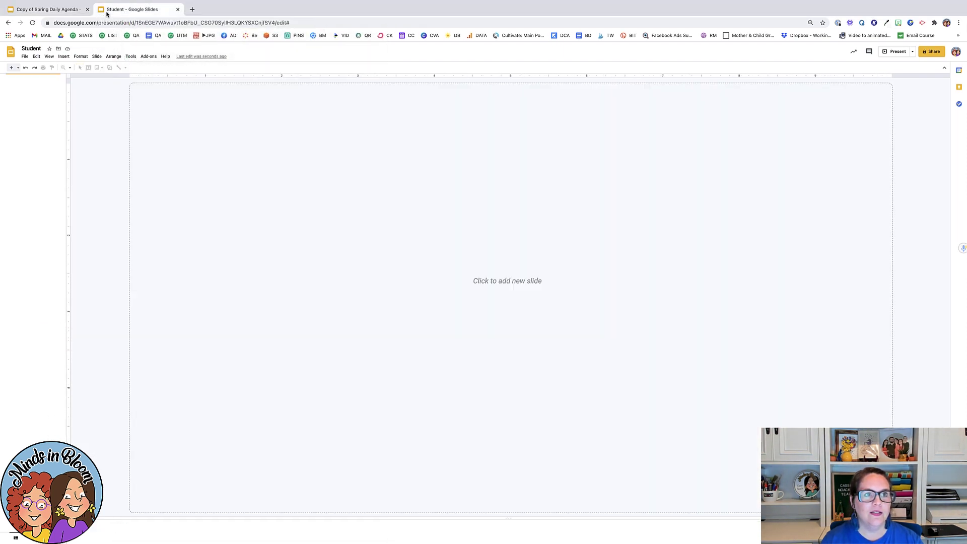
Paste the eight slides into Student as linked copies with 'Link & keep original styles'.
right_click(35, 86)
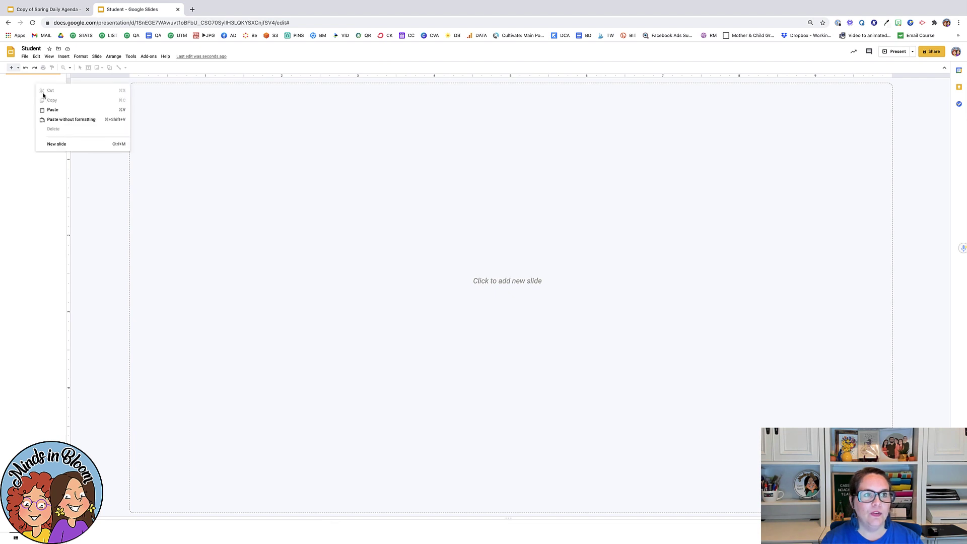
click(56, 116)
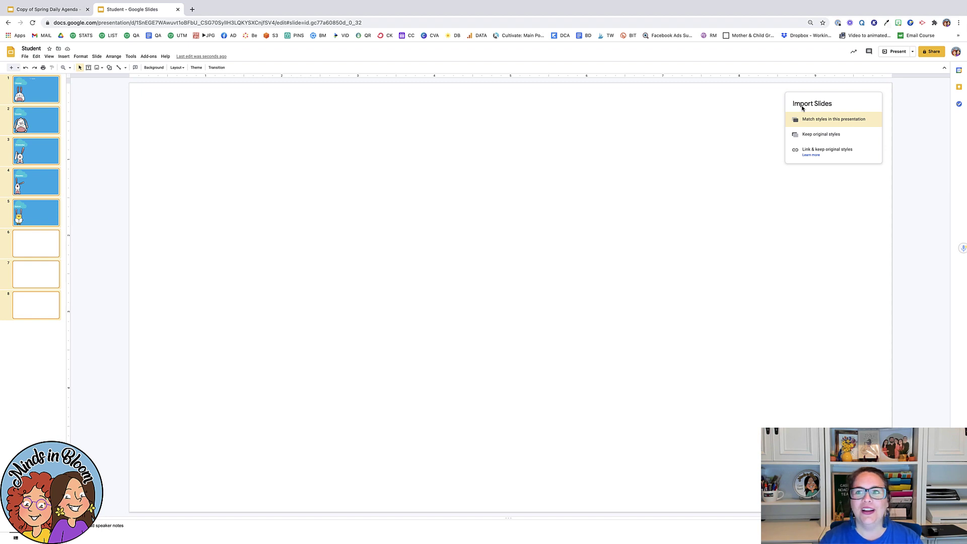
click(804, 154)
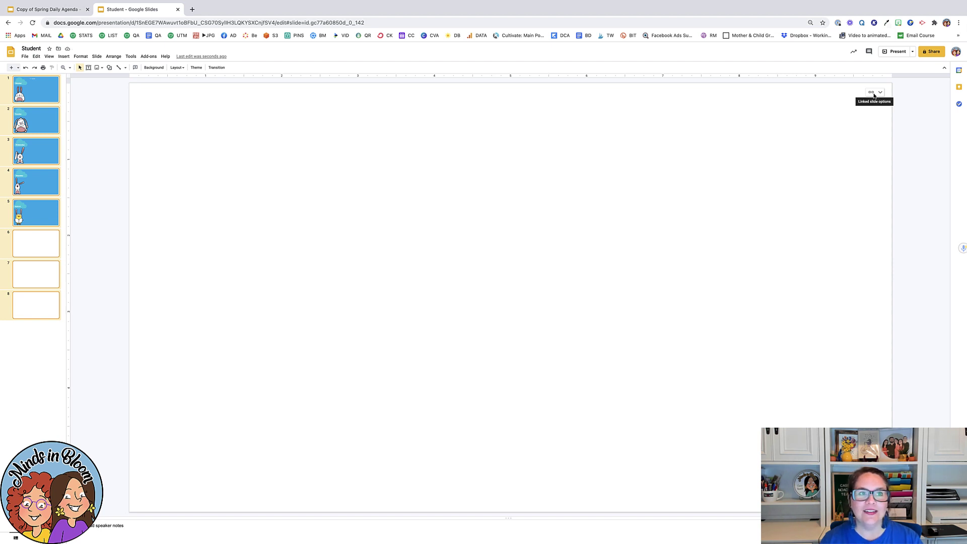
click(18, 10)
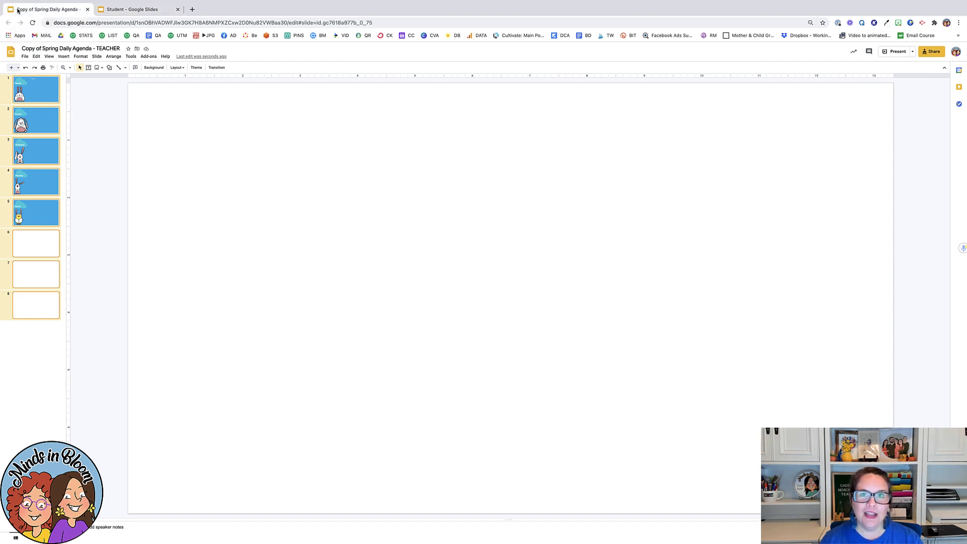
Compare the teacher deck's Monday slide with the linked Student deck's slides.
click(46, 91)
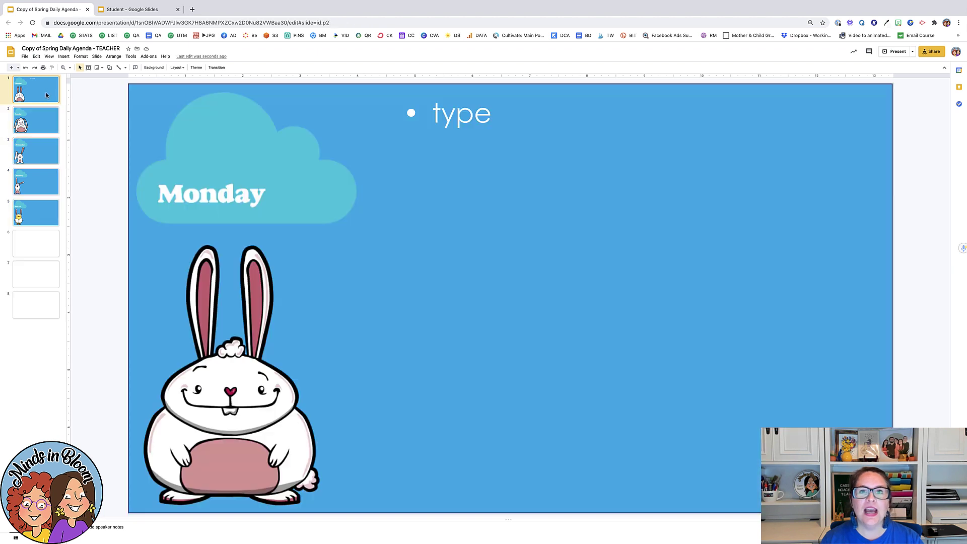
click(114, 11)
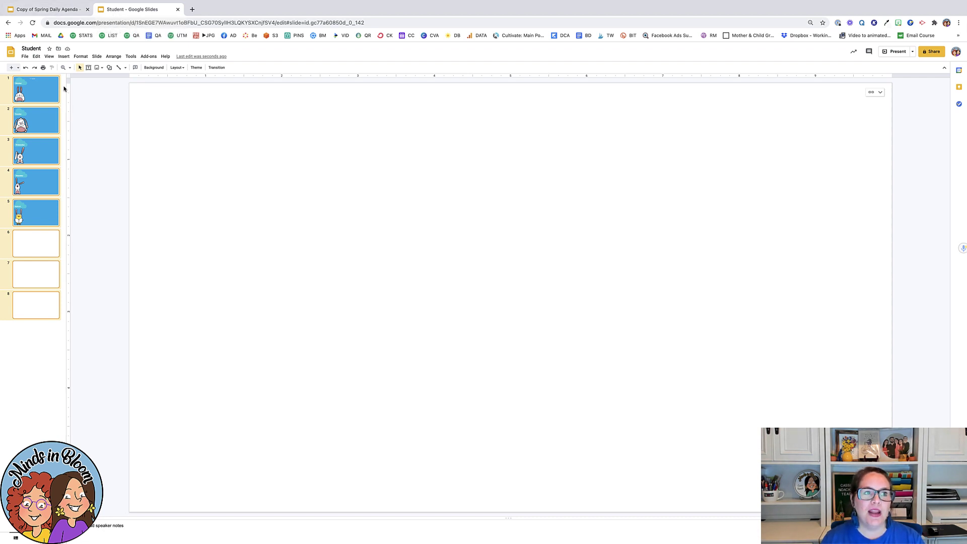
mouse_move(132, 14)
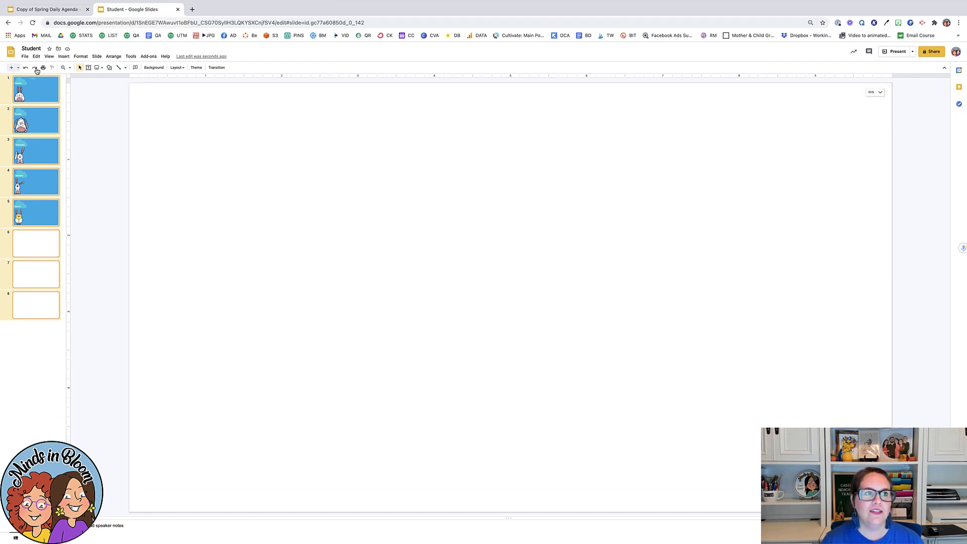
Retitle the Student presentation with the student's name, then return to the teacher deck.
click(32, 48)
text(Cali)
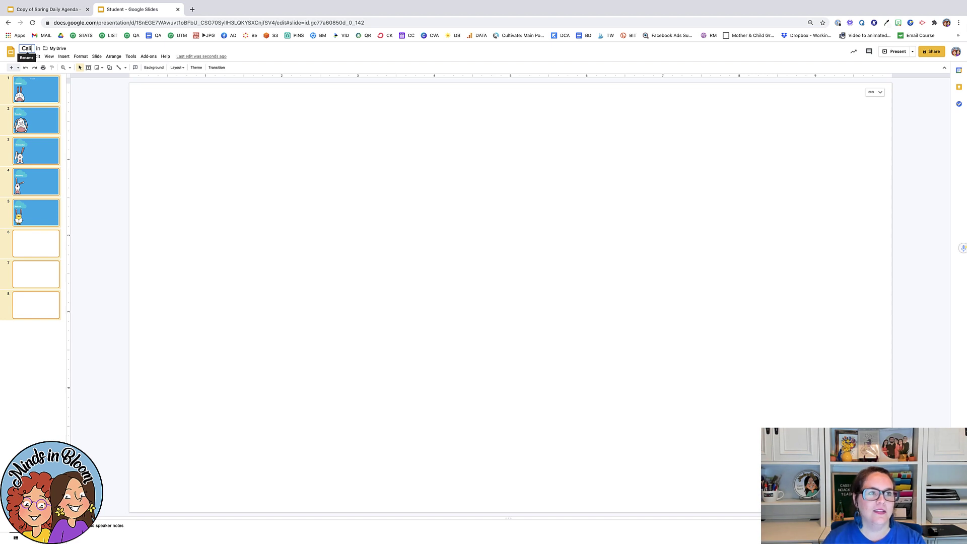
click(104, 98)
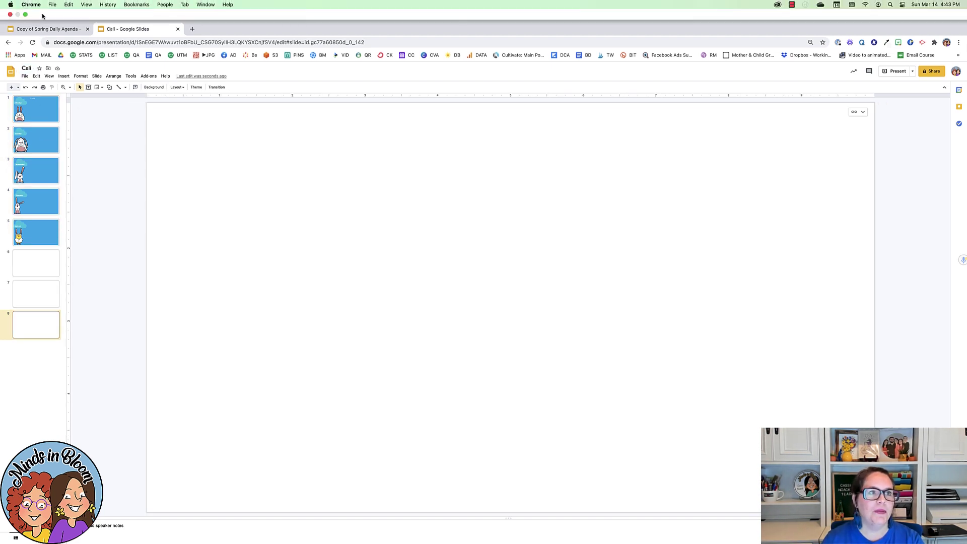
click(39, 32)
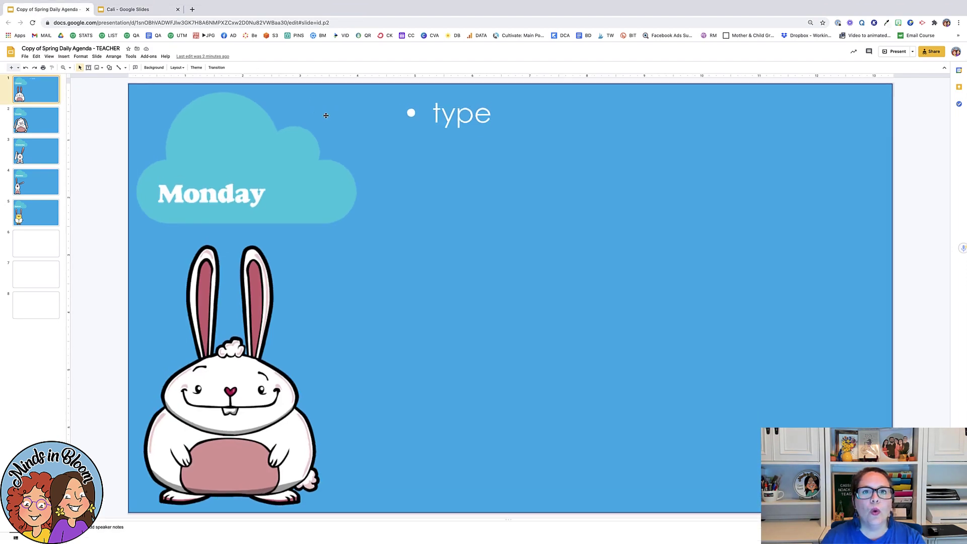
Replace the teacher Monday bullet's 'type' placeholder with 'Study for their spelling test'.
click(434, 118)
drag(433, 118, 486, 116)
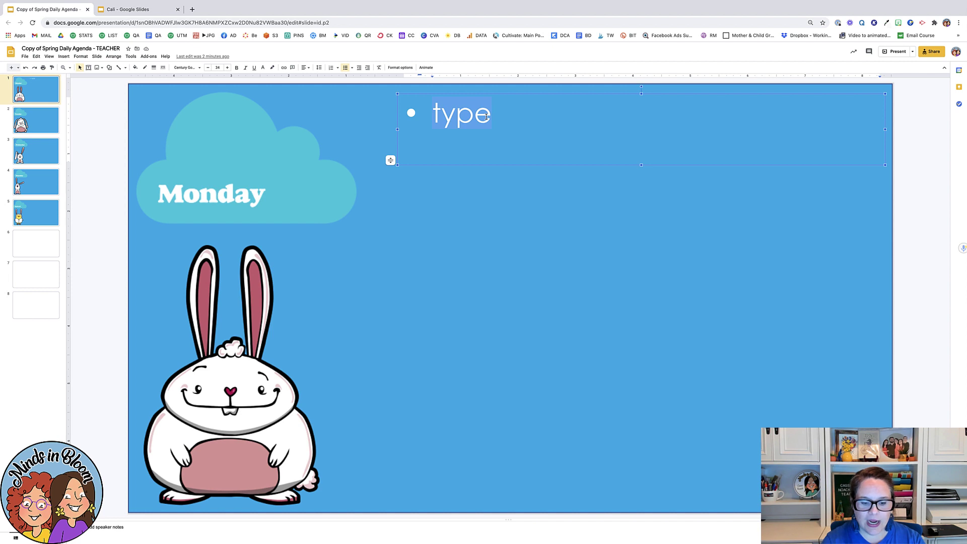
text(S)
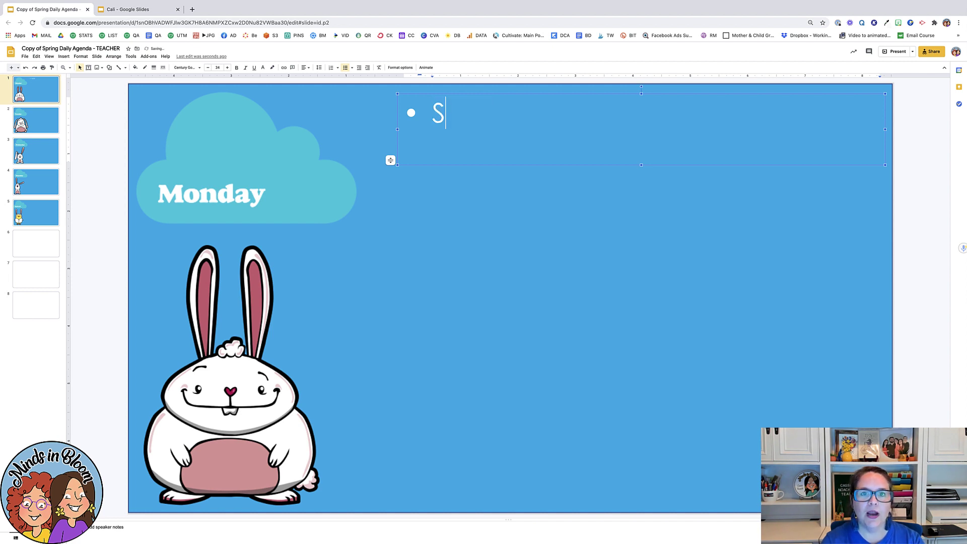
text(tudy for thei)
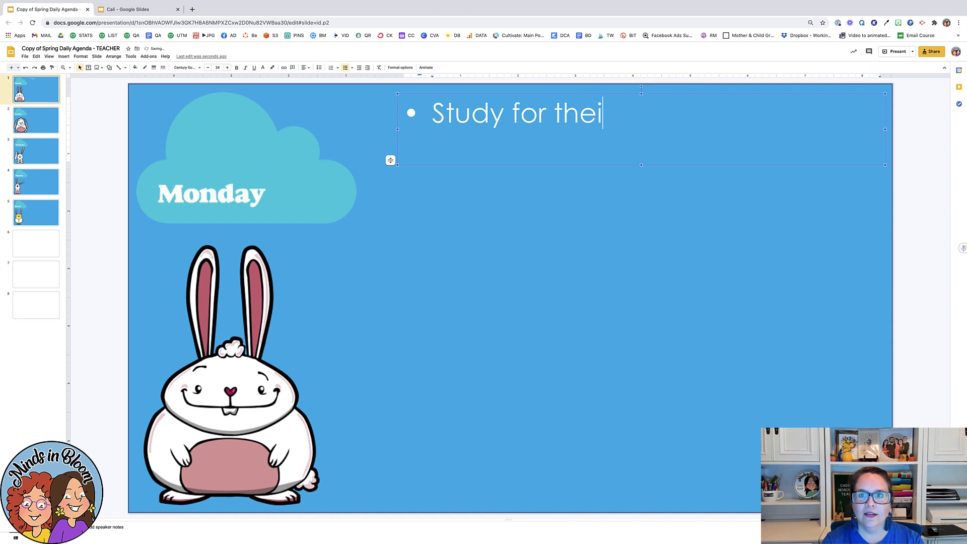
key(BackSpace)
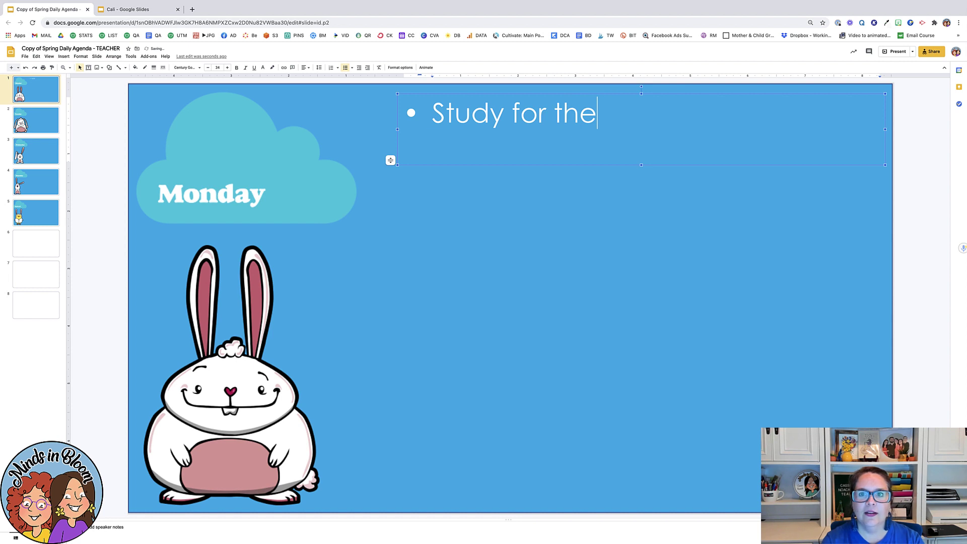
text(ir sp)
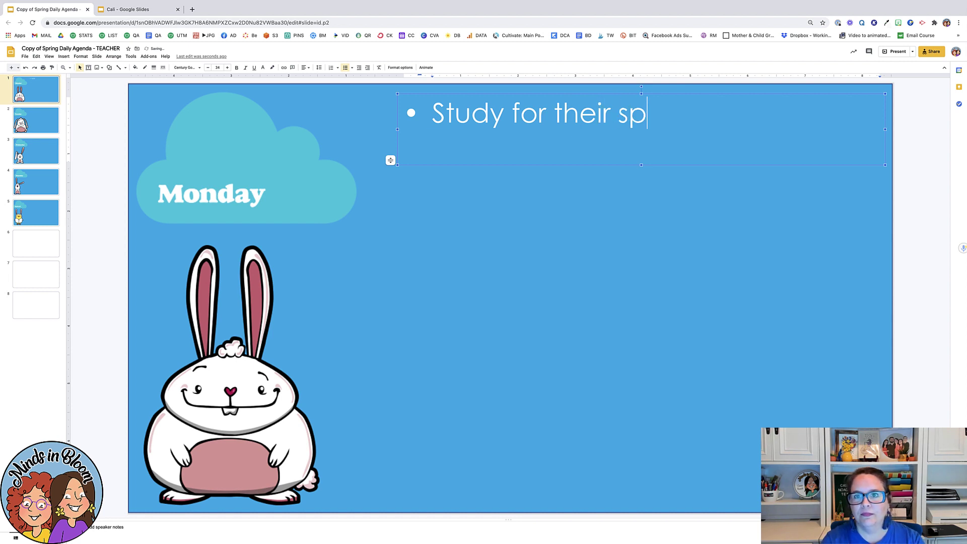
text(elling test)
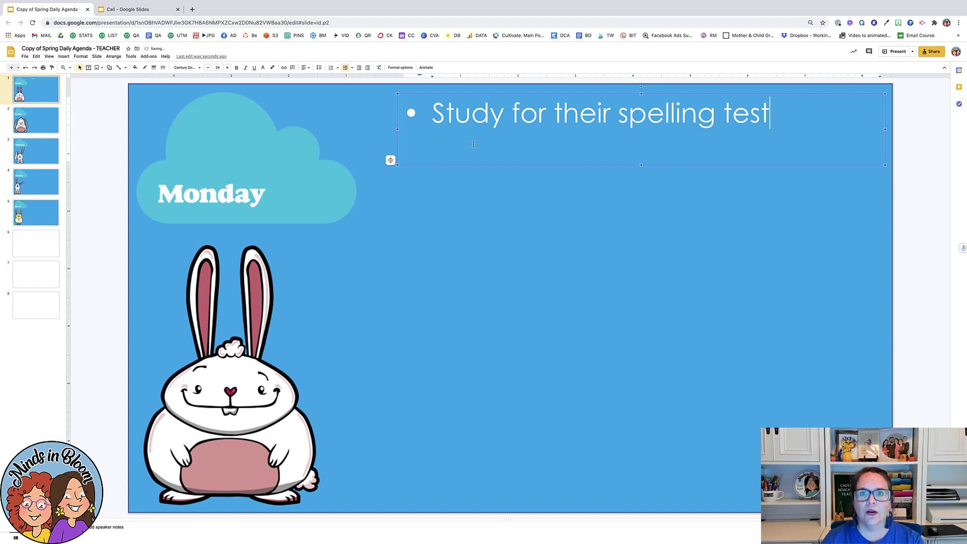
key(Return)
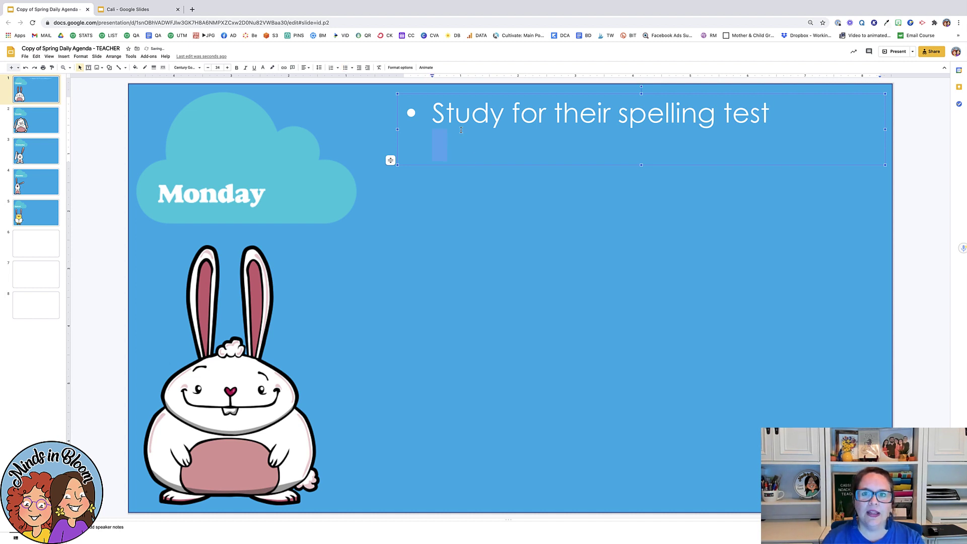
click(461, 177)
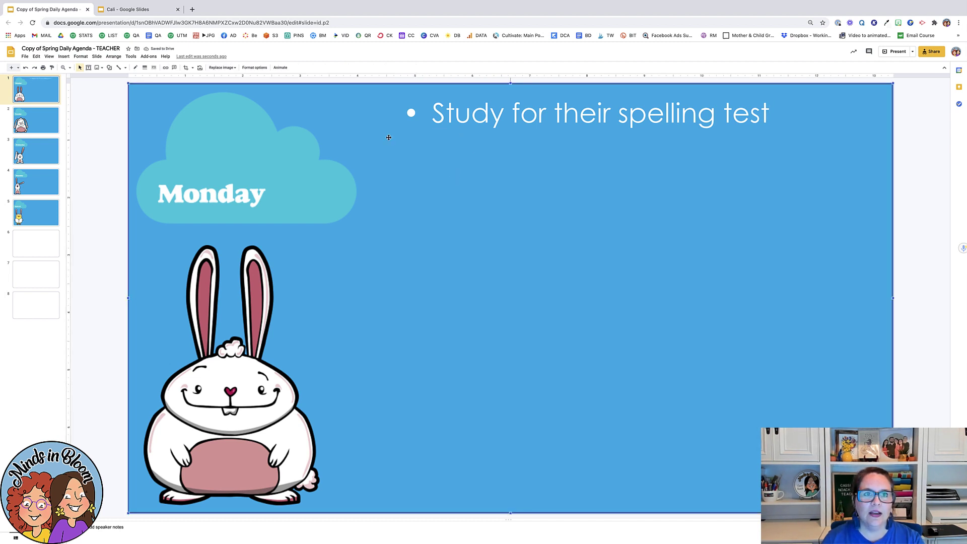
click(132, 10)
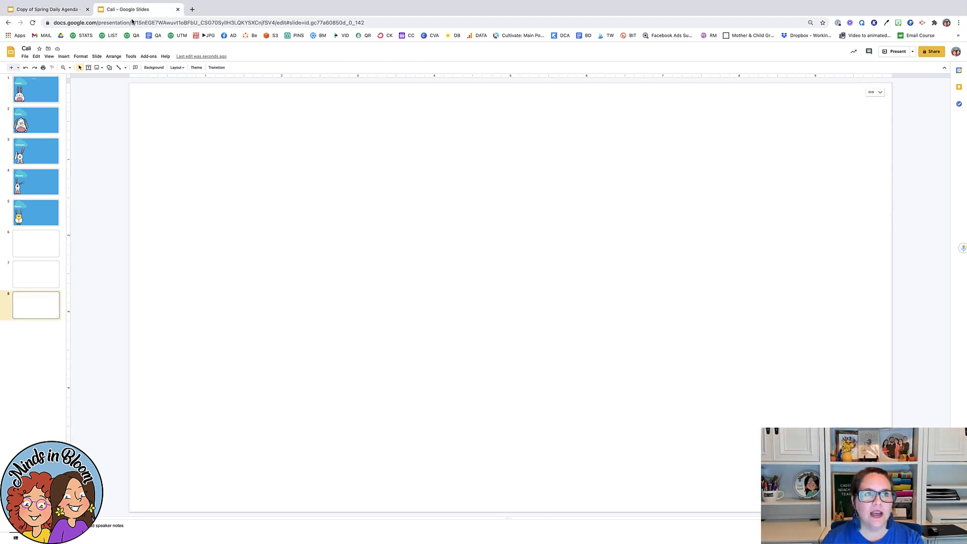
Update the student deck's linked Monday slide to show 'Study for their spelling test'.
click(41, 95)
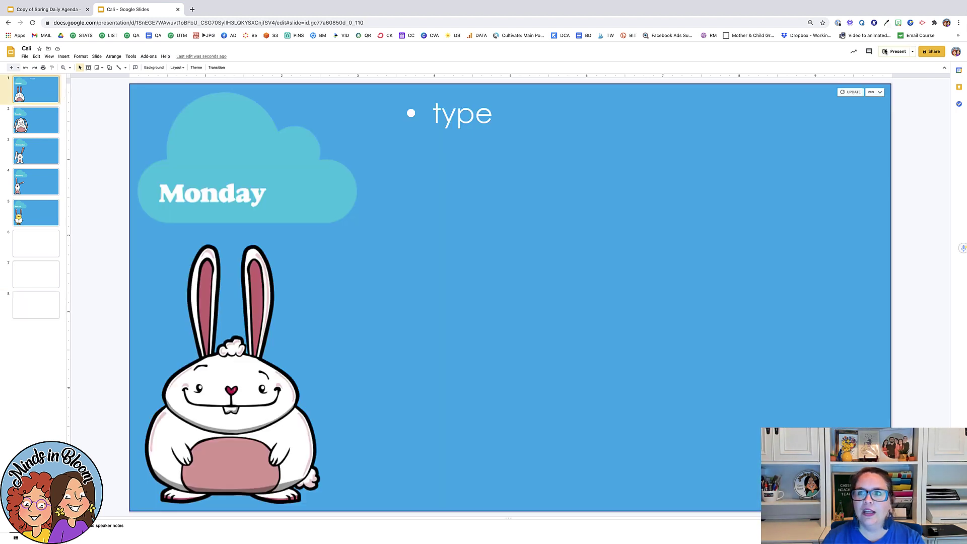
click(853, 95)
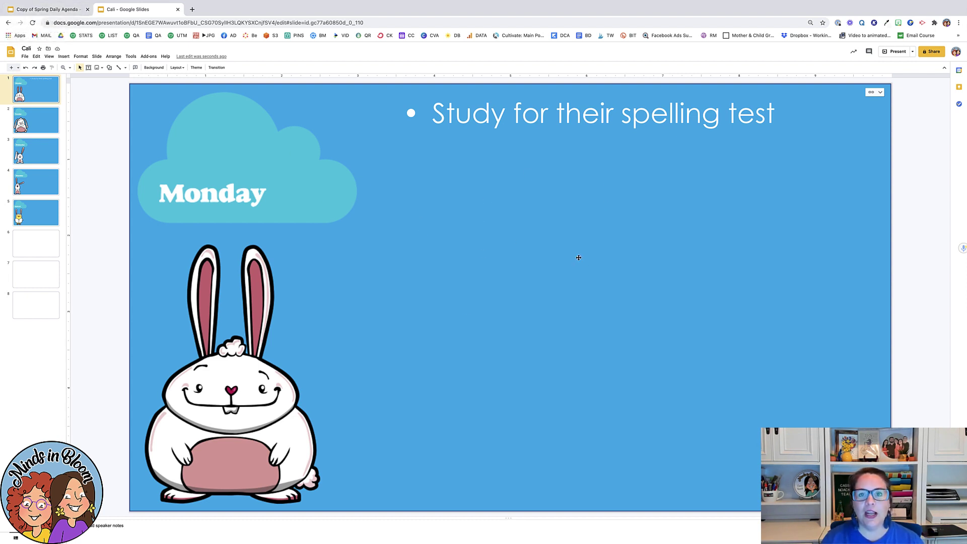
click(45, 10)
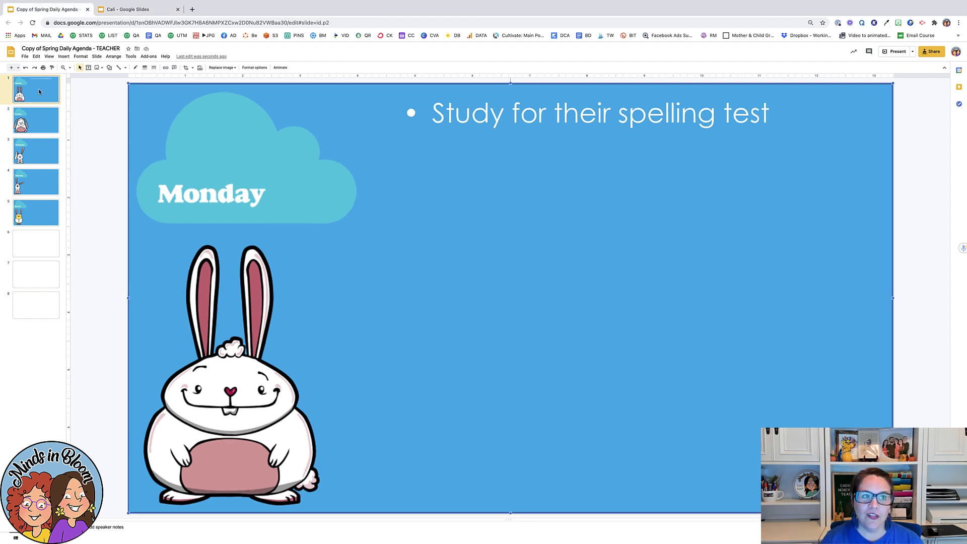
click(120, 8)
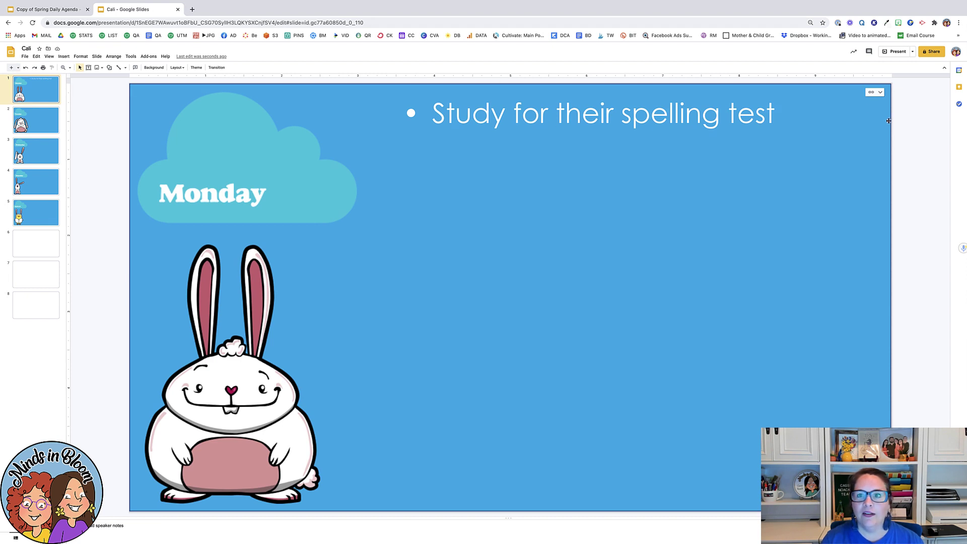
Add a 'Do my absent work' bullet to the student deck's Monday slide.
click(771, 115)
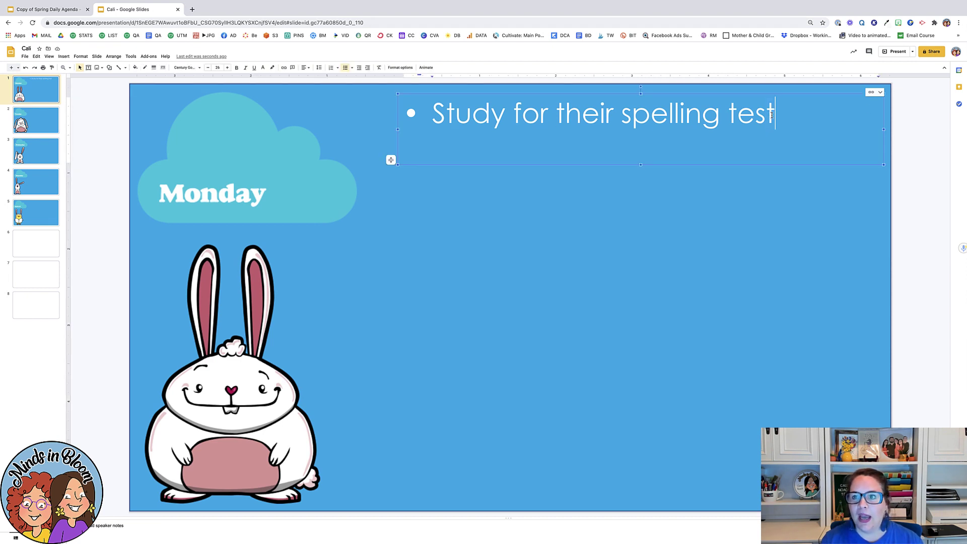
key(Return)
text(Do )
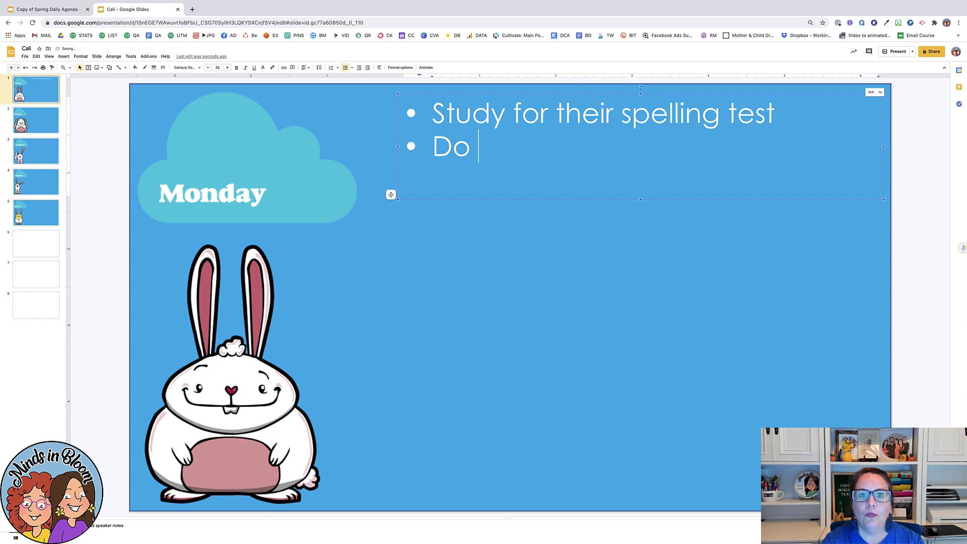
text(my ab)
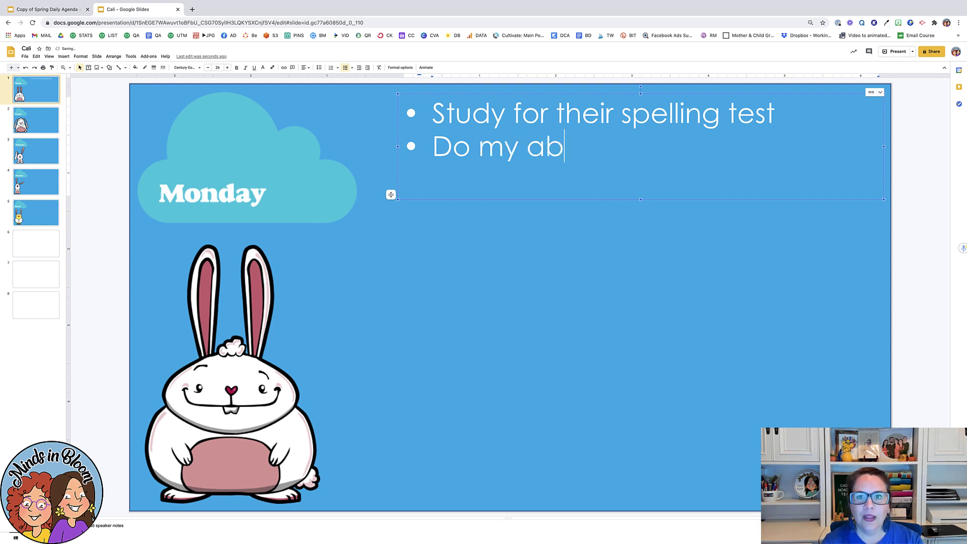
text(sent work)
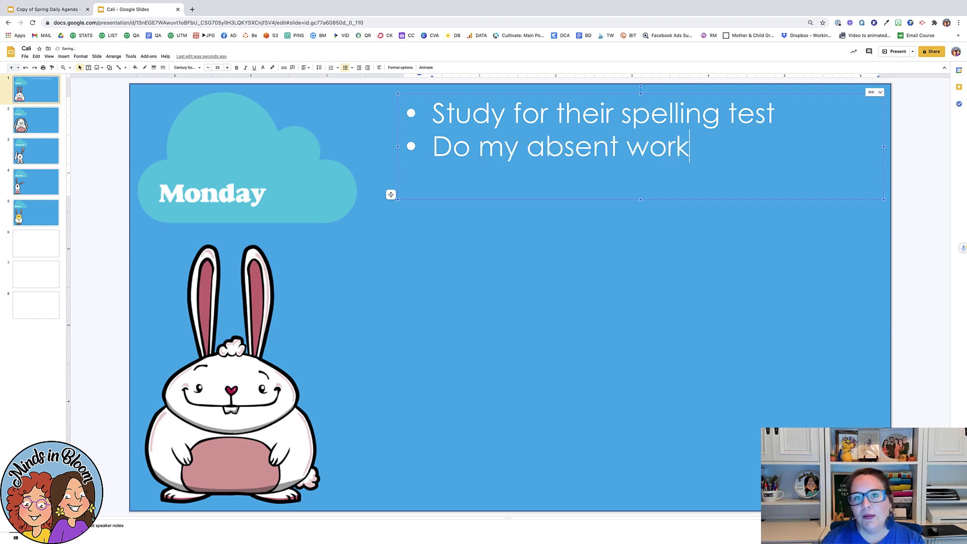
click(650, 215)
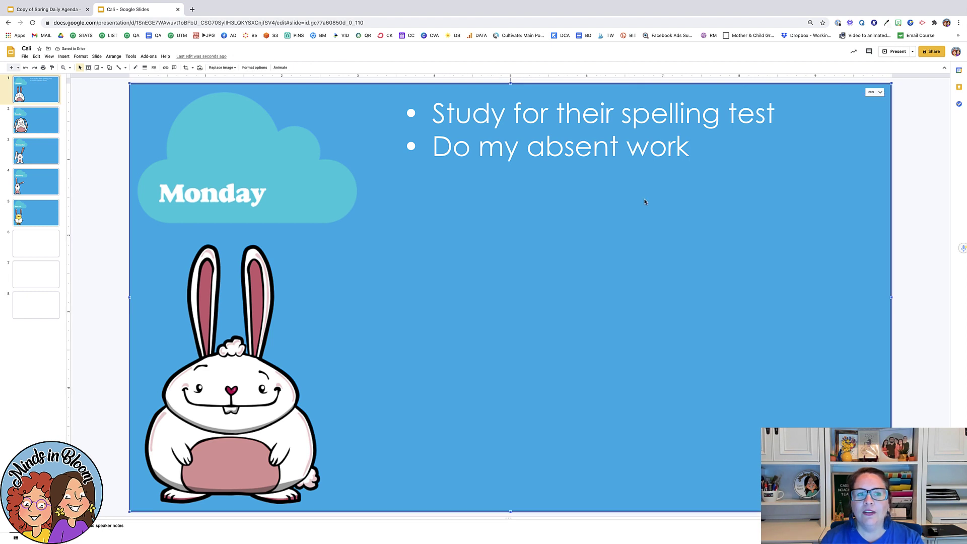
click(42, 12)
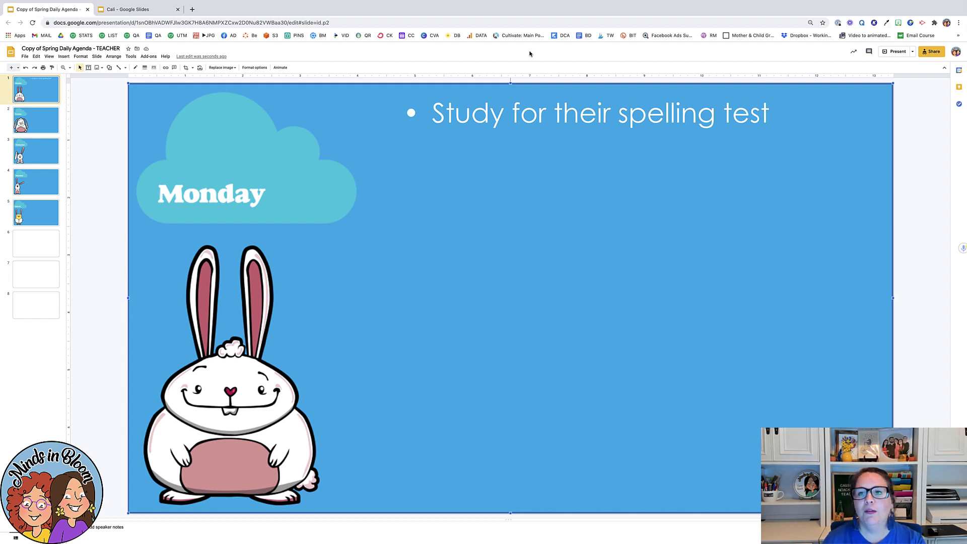
click(766, 117)
Add 'Finish math' to the teacher Monday slide, update the student copy, move blank slide 6 last.
key(Return)
text(Finish math)
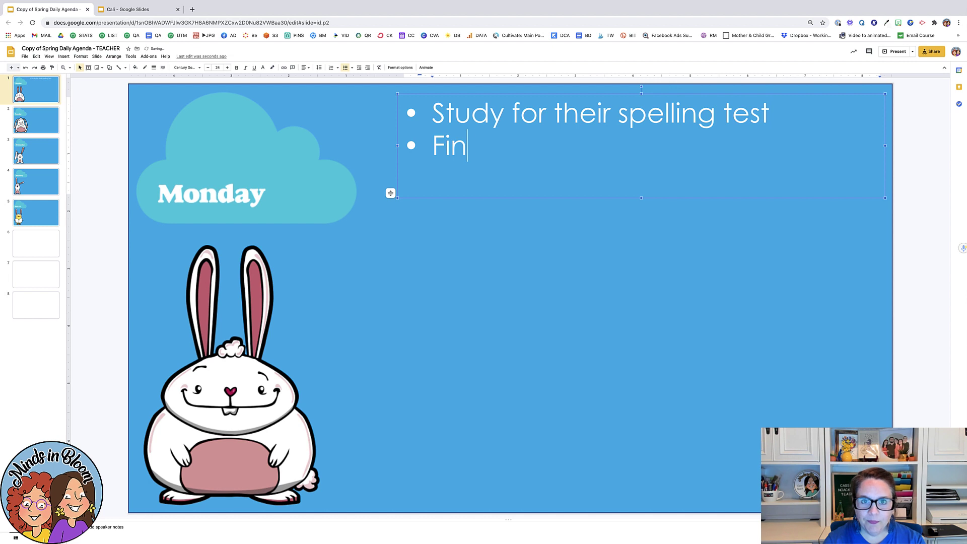
click(559, 223)
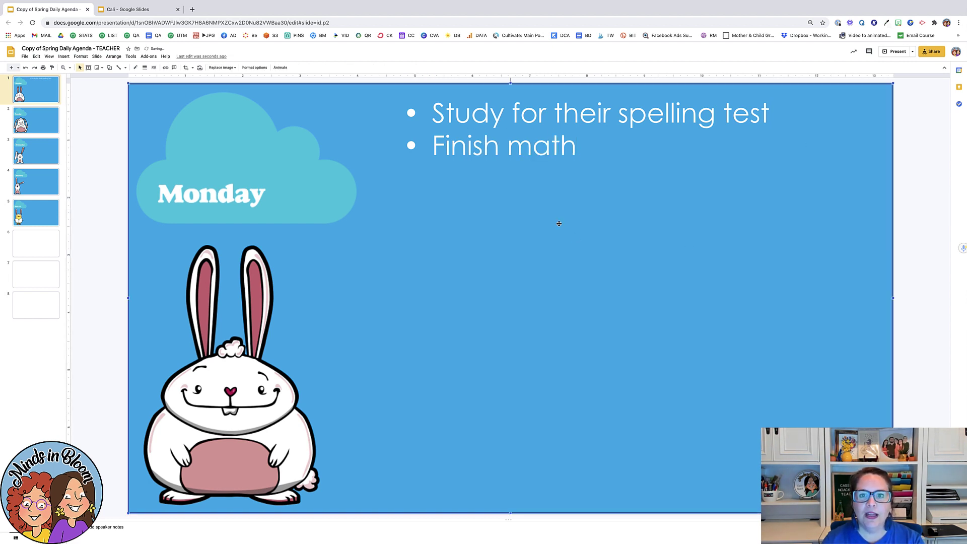
click(127, 9)
click(852, 92)
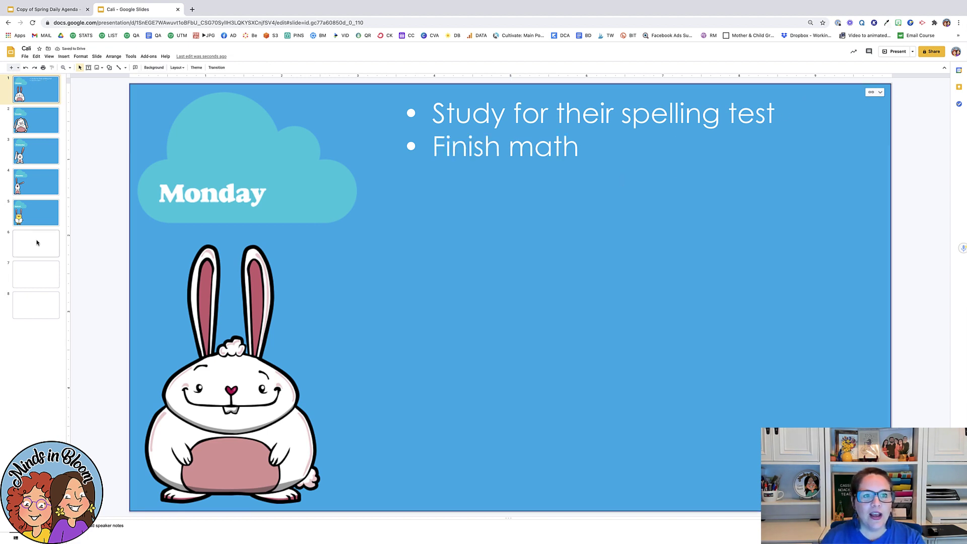
click(39, 9)
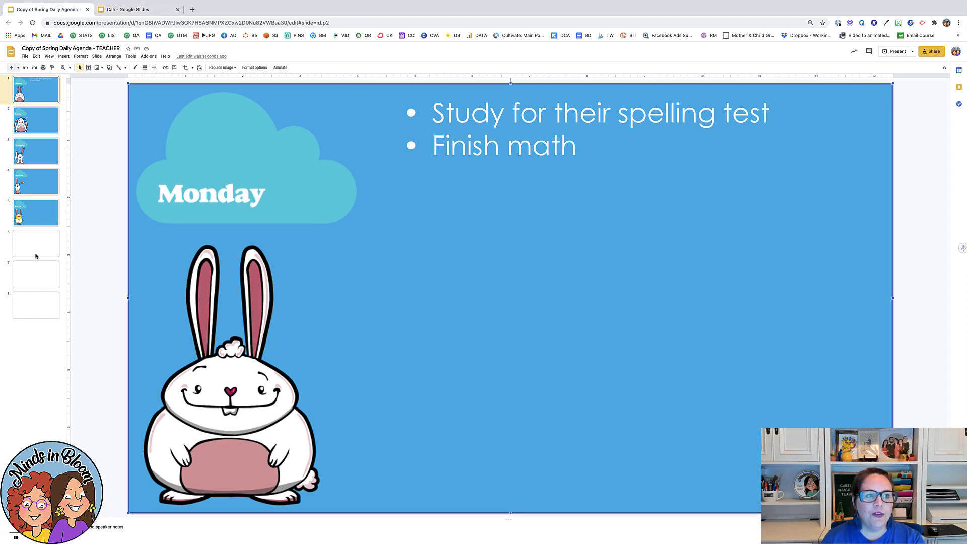
drag(36, 256, 36, 276)
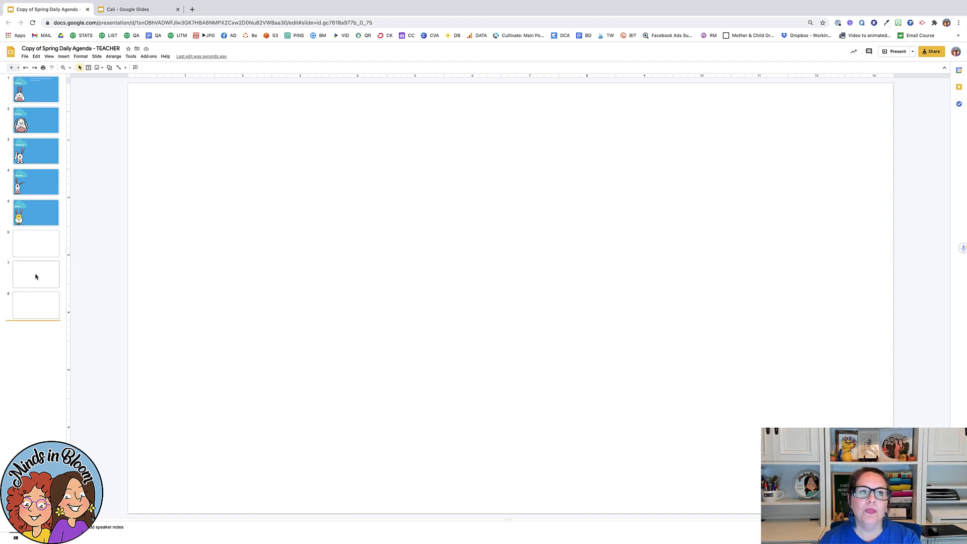
In the Cali deck, delete the text of both bullet lines on the linked Monday slide.
click(115, 16)
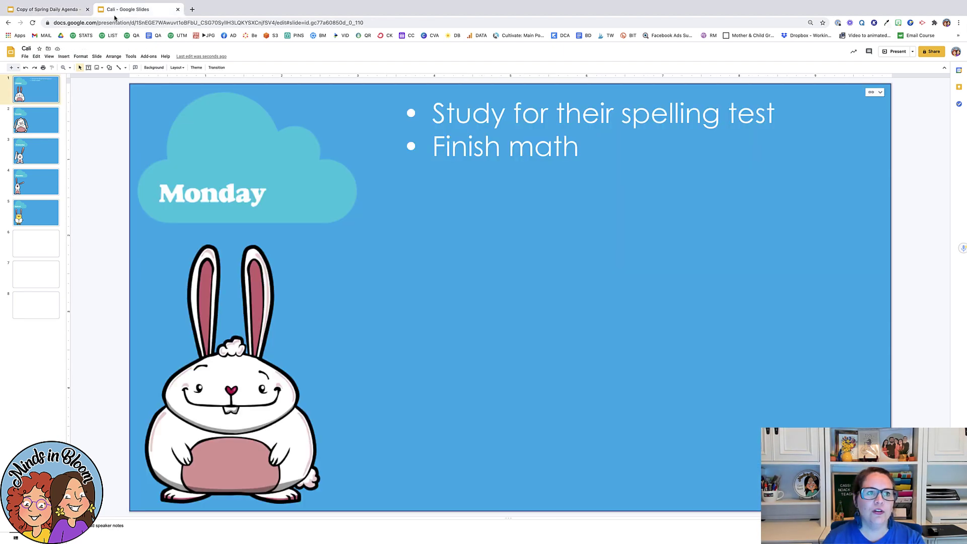
click(70, 10)
click(138, 9)
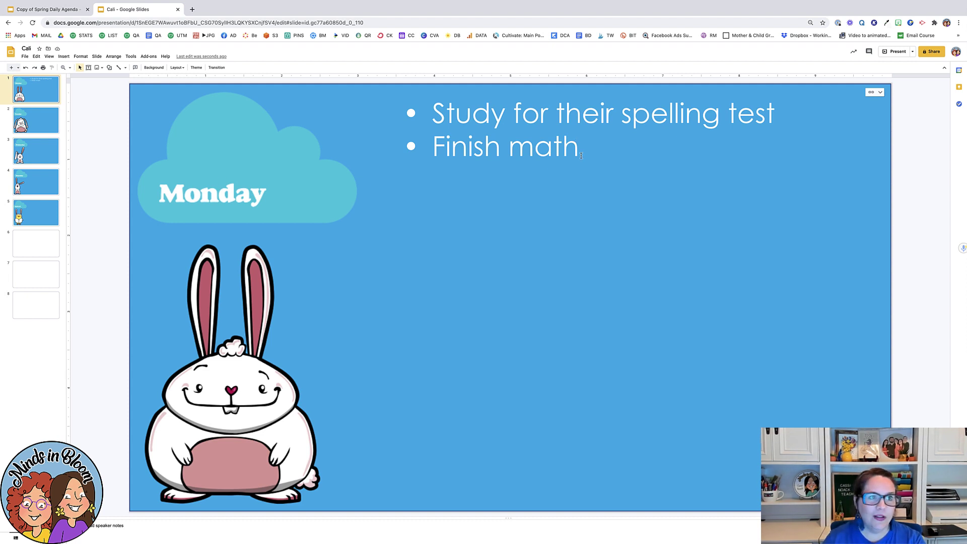
drag(579, 152, 434, 115)
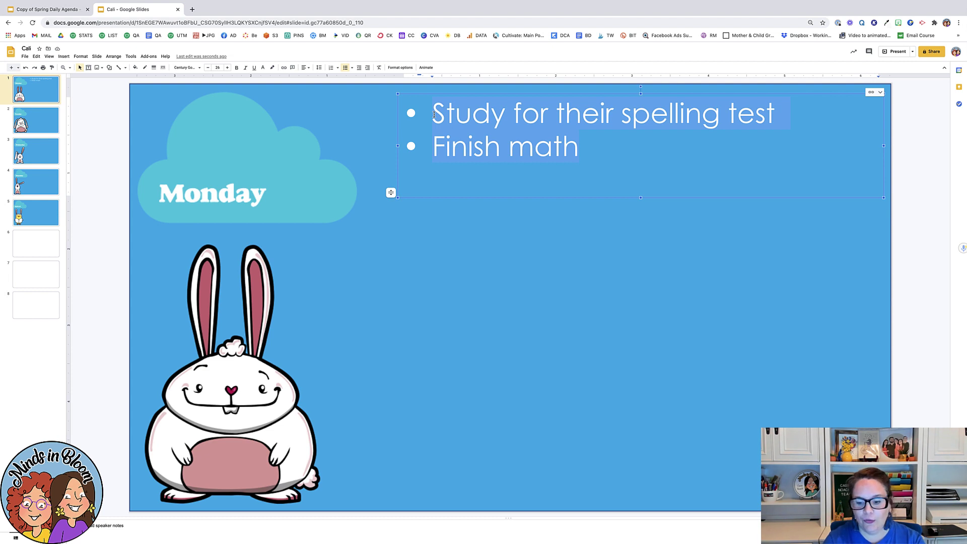
key(BackSpace)
click(641, 189)
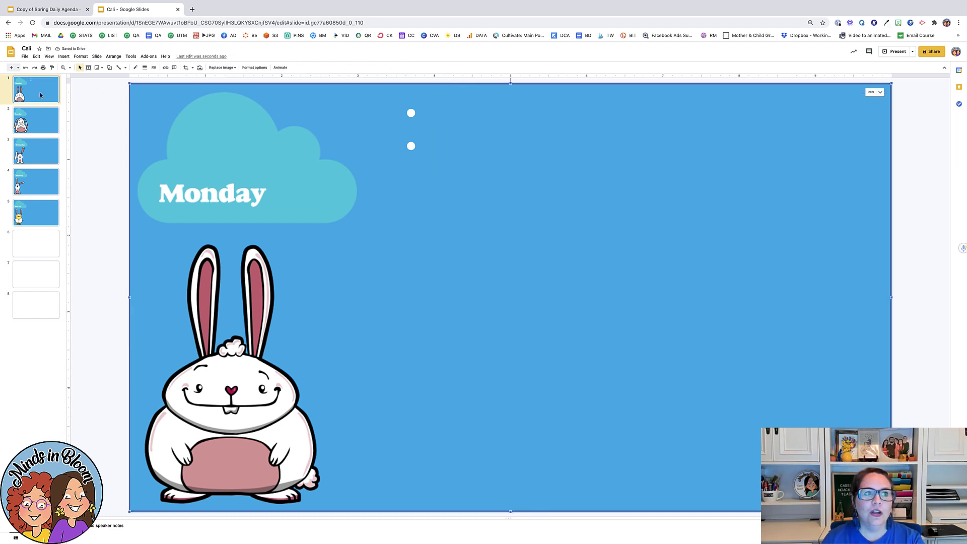
Back in the teacher agenda deck, put the cursor on the Monday slide's empty third bullet line.
click(53, 10)
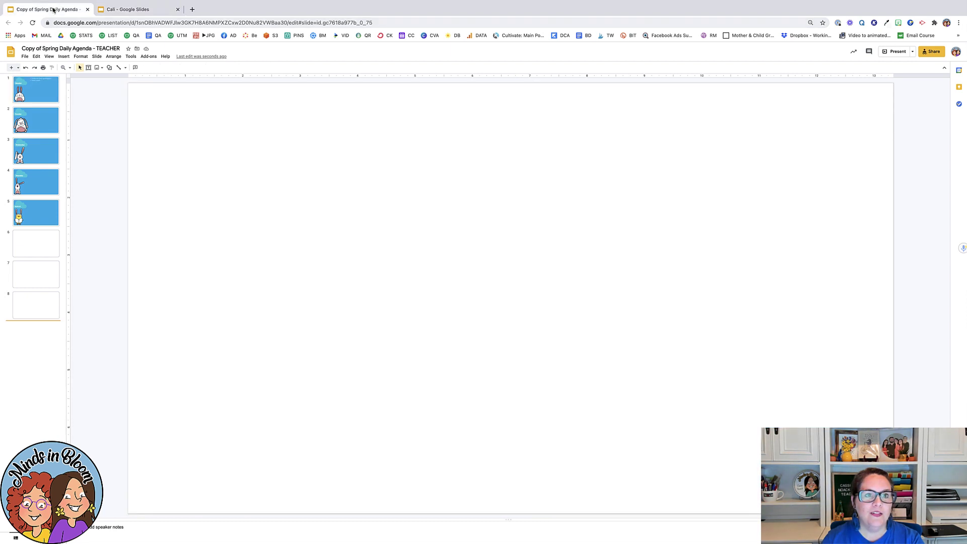
click(26, 84)
click(530, 171)
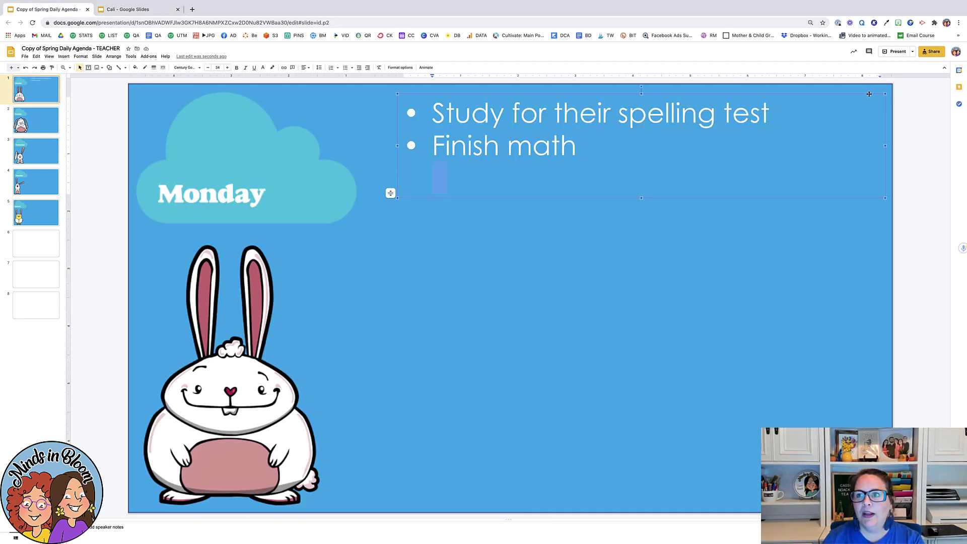